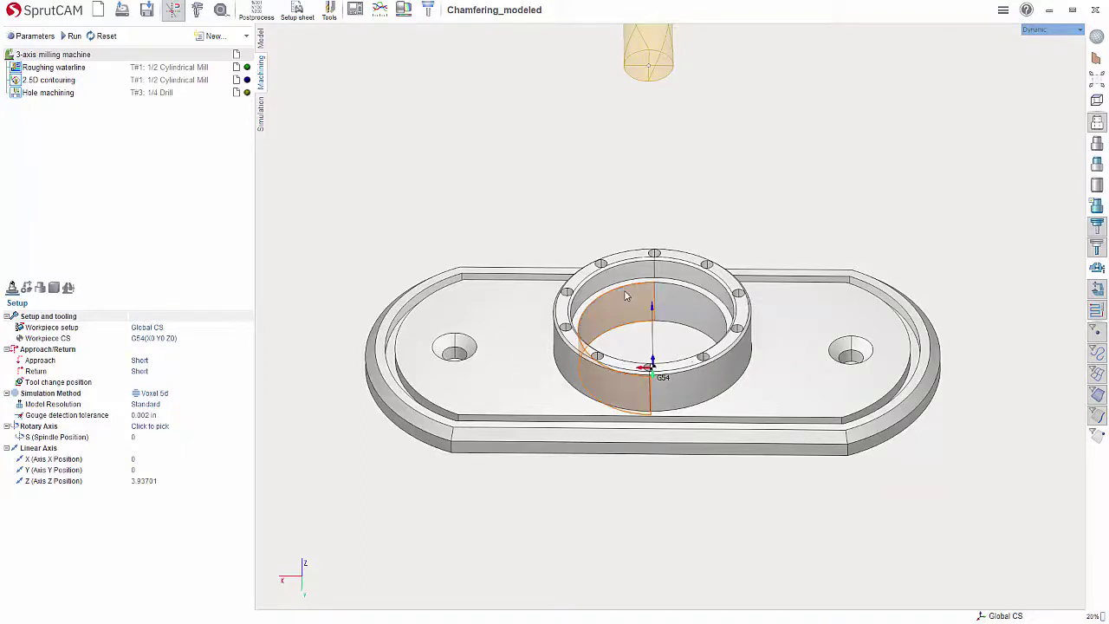
Examine the modeled chamfers on the inner and outer rims of the central ring and around the base plate
scroll(626, 288, "up", 3)
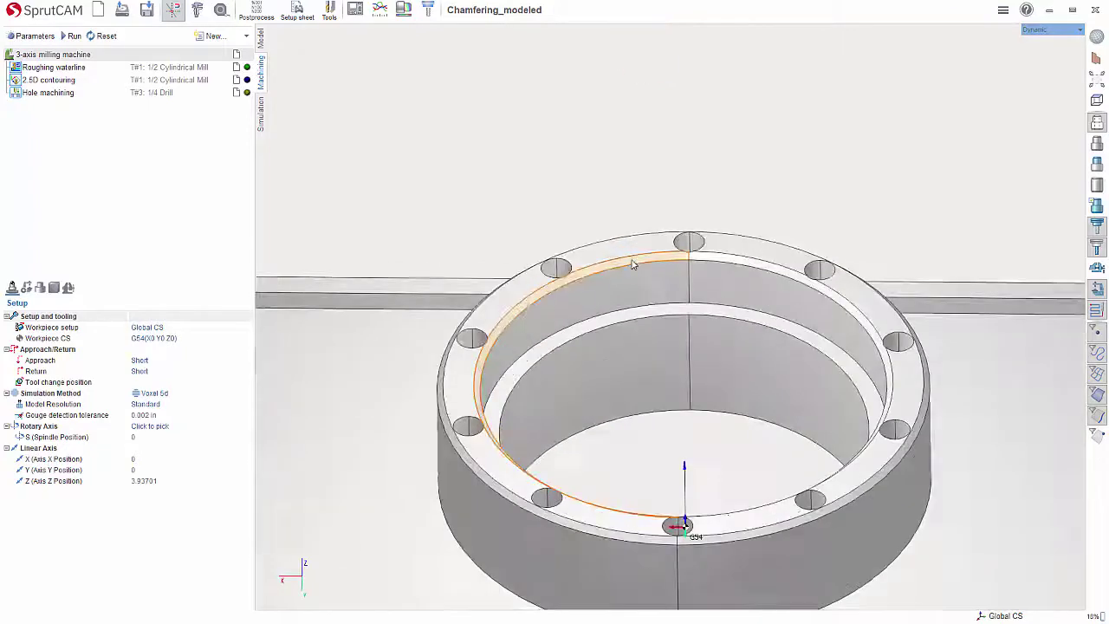
left_click(618, 267)
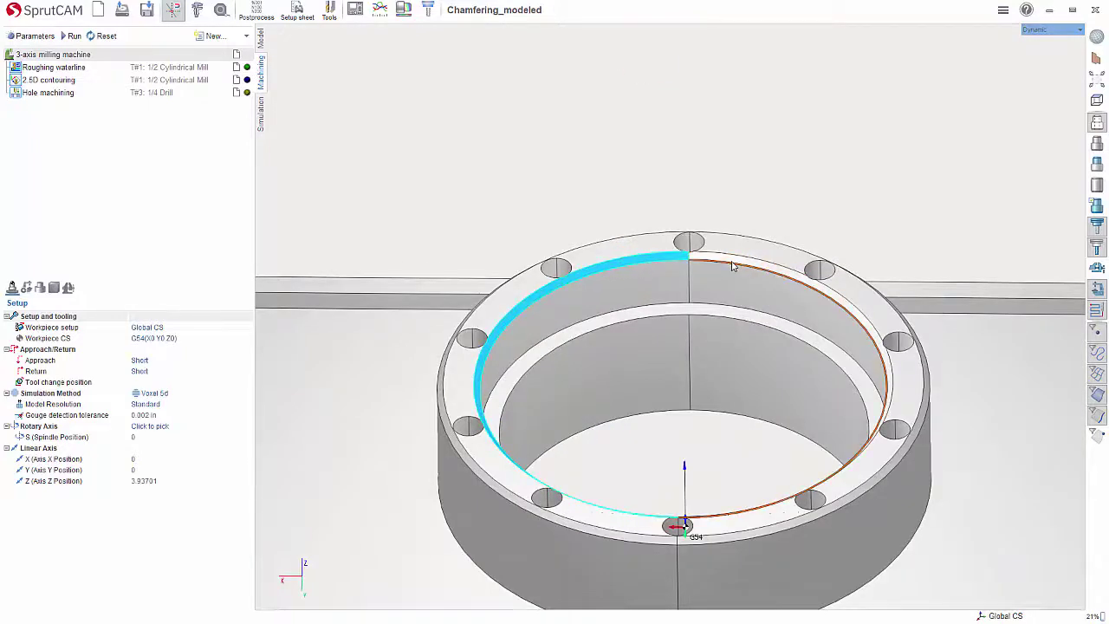
left_click(735, 263)
mouse_move(753, 264)
middle_mouse_down()
mouse_move(742, 227)
mouse_move(733, 262)
middle_mouse_up()
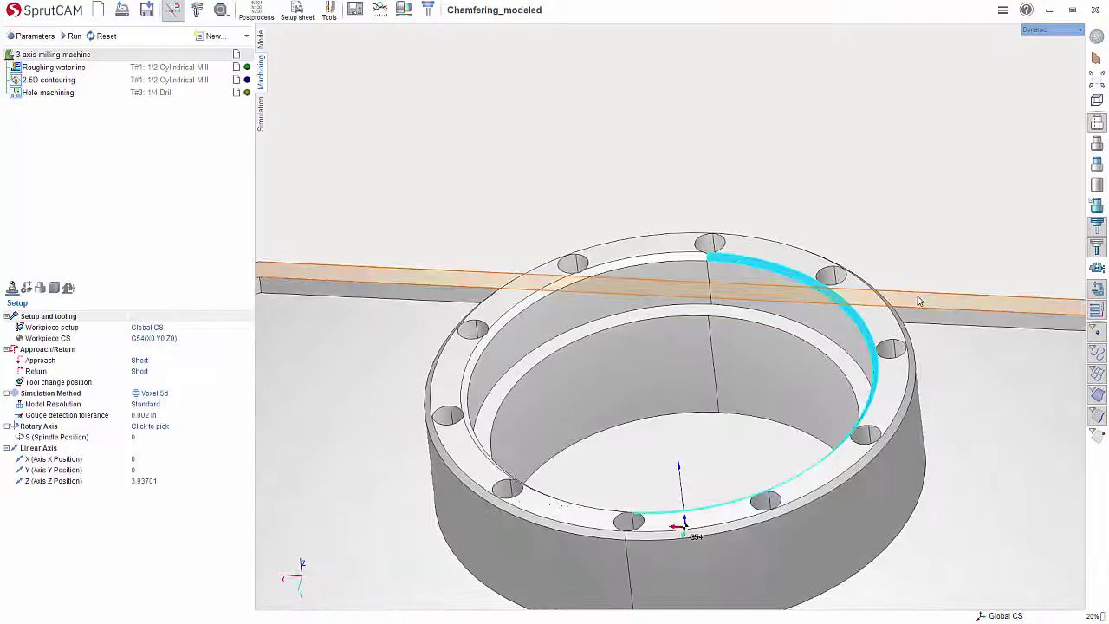
scroll(781, 307, "down", 4)
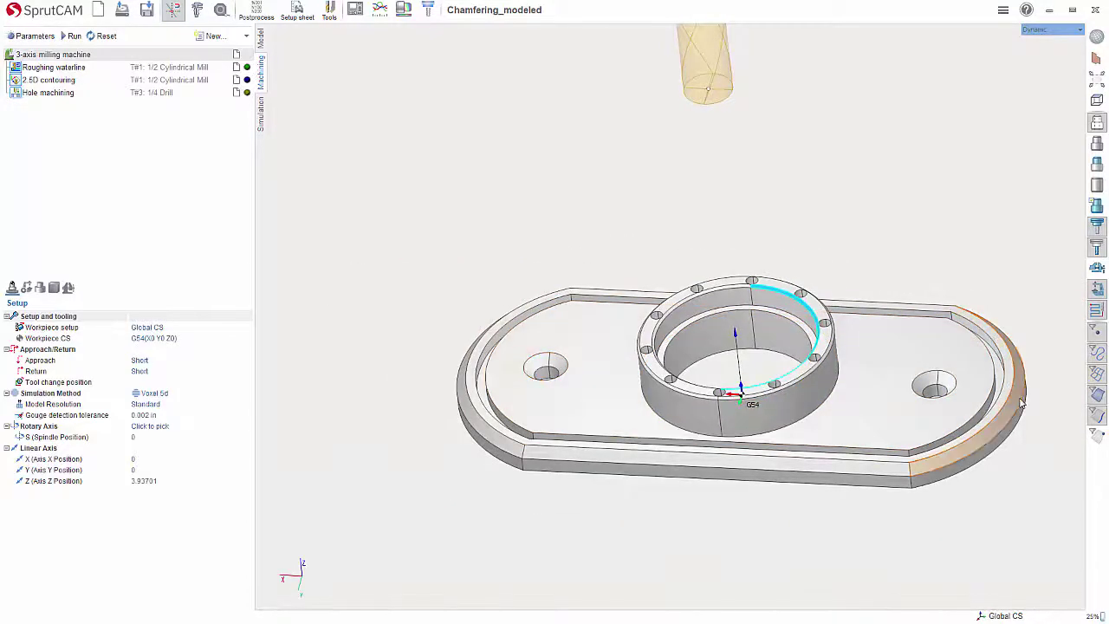
scroll(371, 375, "down", 1)
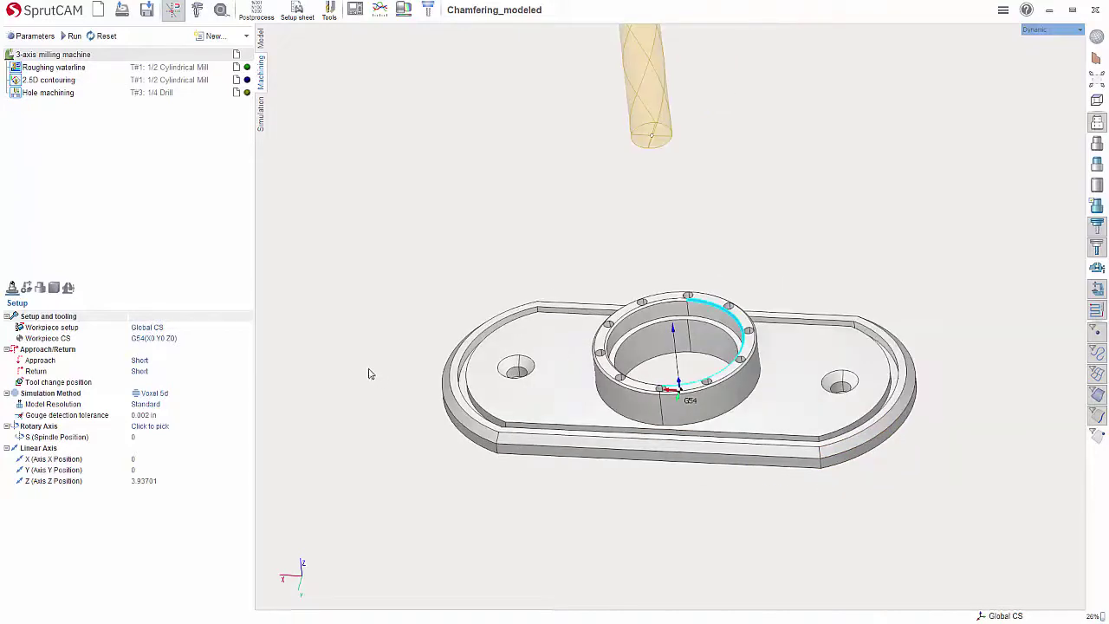
scroll(715, 388, "up", 8)
left_click(741, 368)
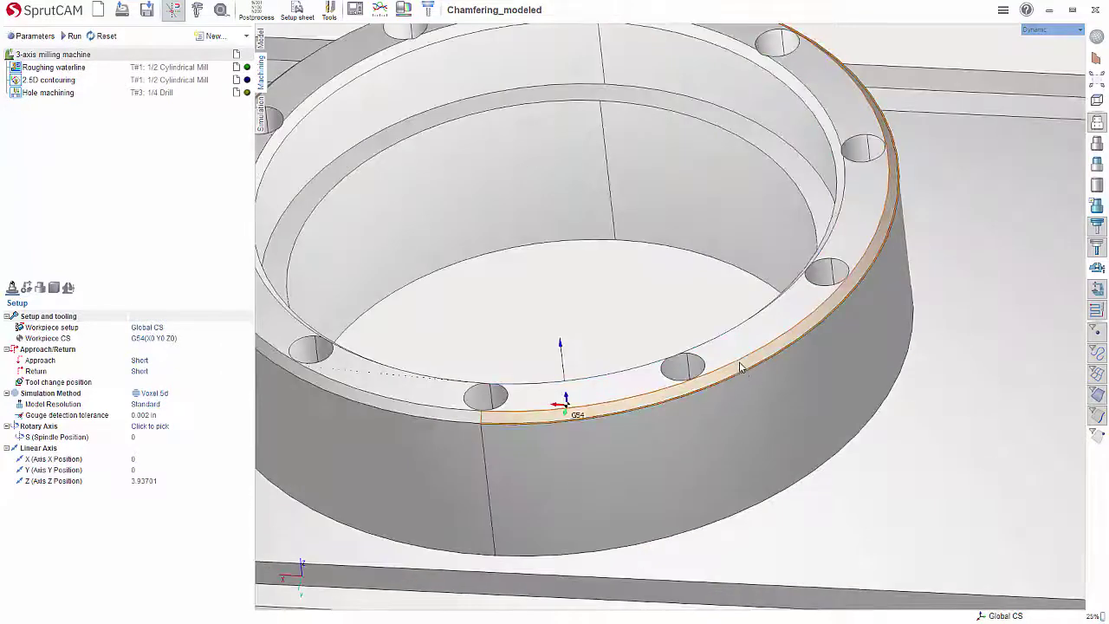
middle_click_drag(741, 368, 781, 317)
right_click_drag(780, 316, 885, 362)
scroll(885, 362, "down", 5)
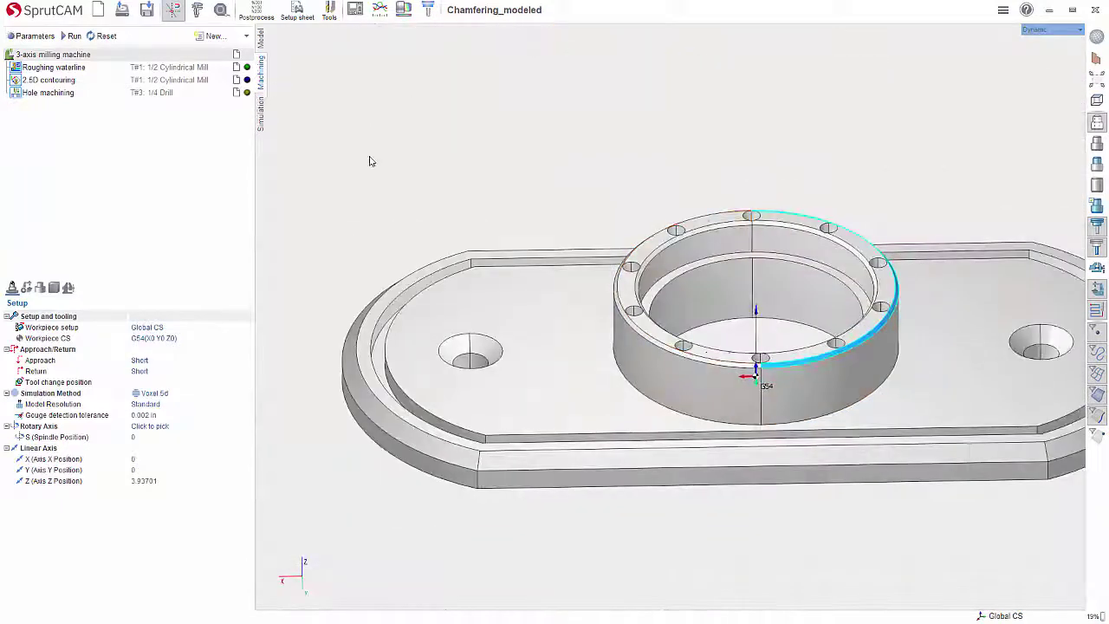
Calculate the toolpaths of the existing operations and fast-simulate them through Hole machining to inspect the machined workpiece
left_click(73, 36)
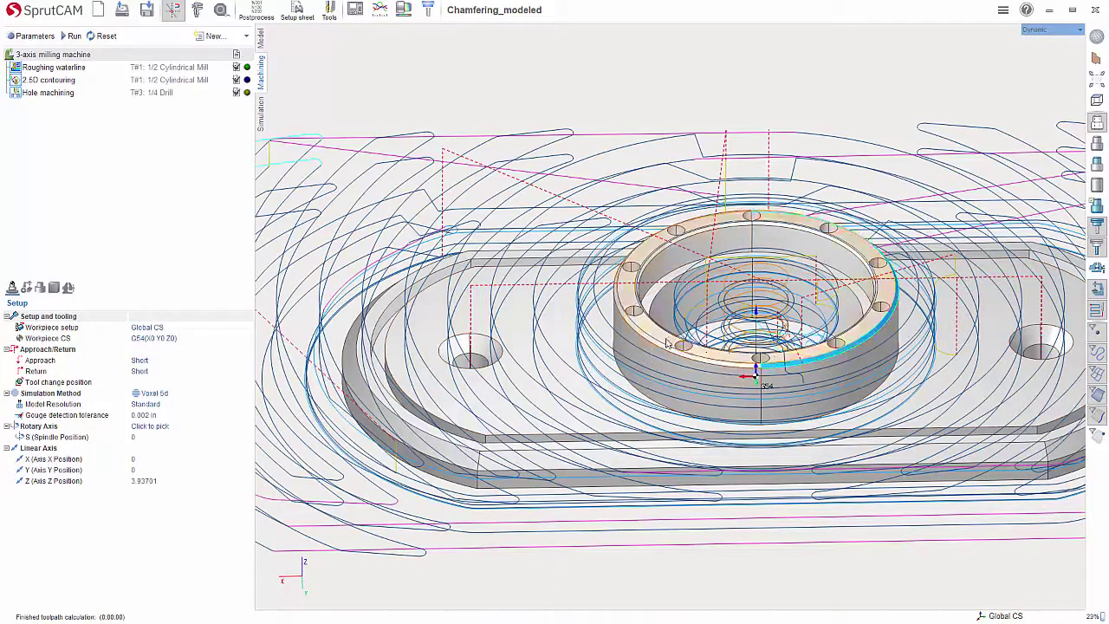
scroll(667, 344, "up", 5)
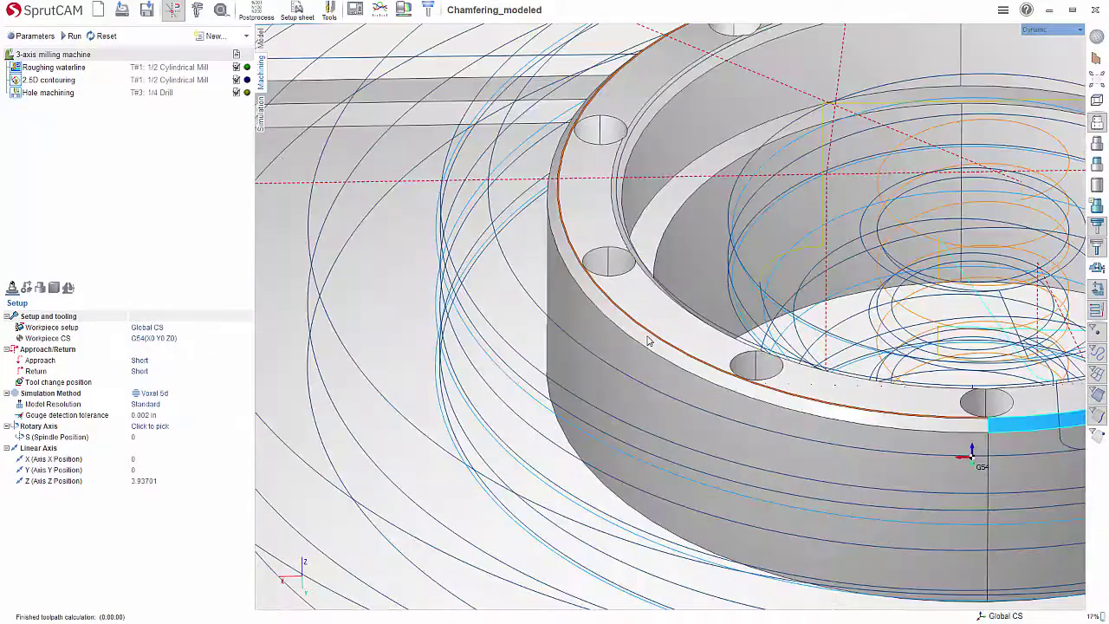
left_click(261, 114)
left_click(50, 39)
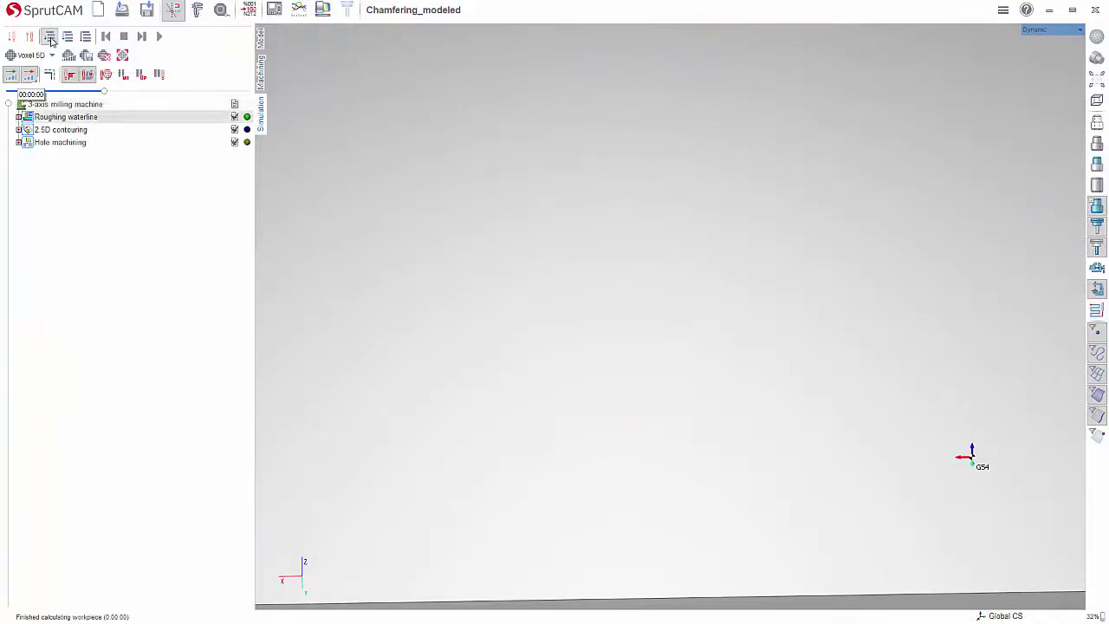
scroll(595, 313, "down", 6)
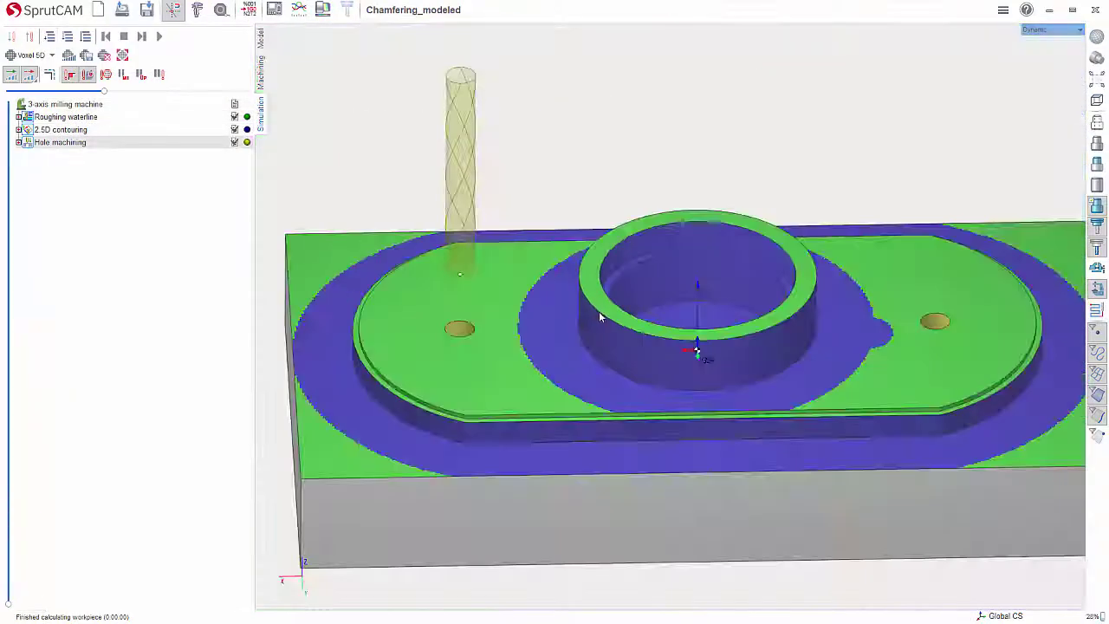
middle_click_drag(598, 314, 642, 384)
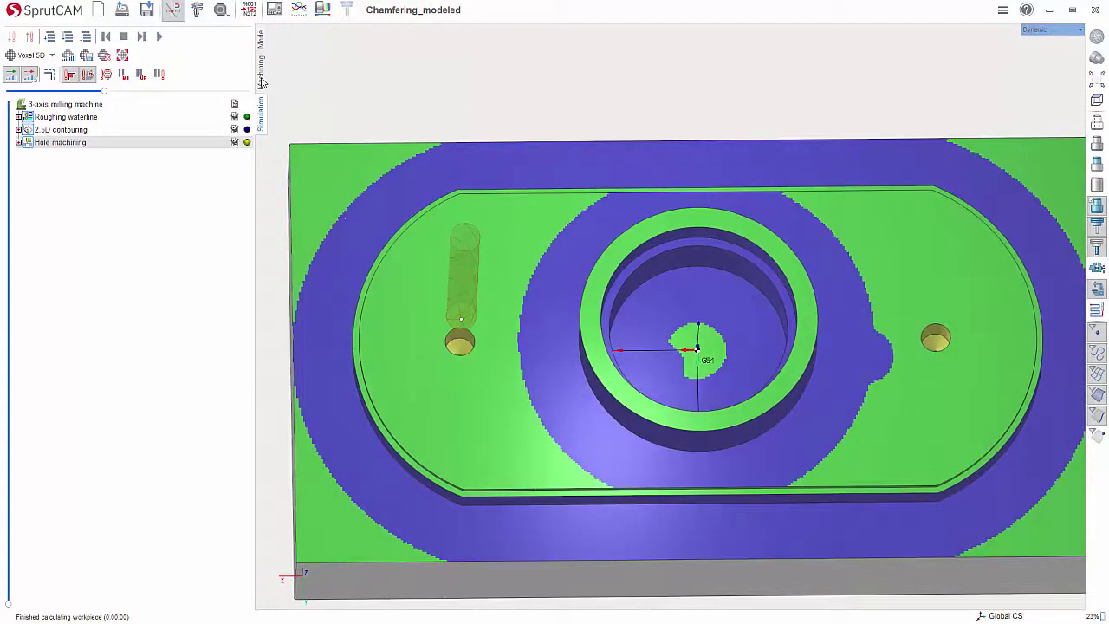
Return to the machining setup and add a Chamfering operation from the Rest machining group after Hole machining
left_click(263, 82)
middle_click_drag(625, 223, 631, 171)
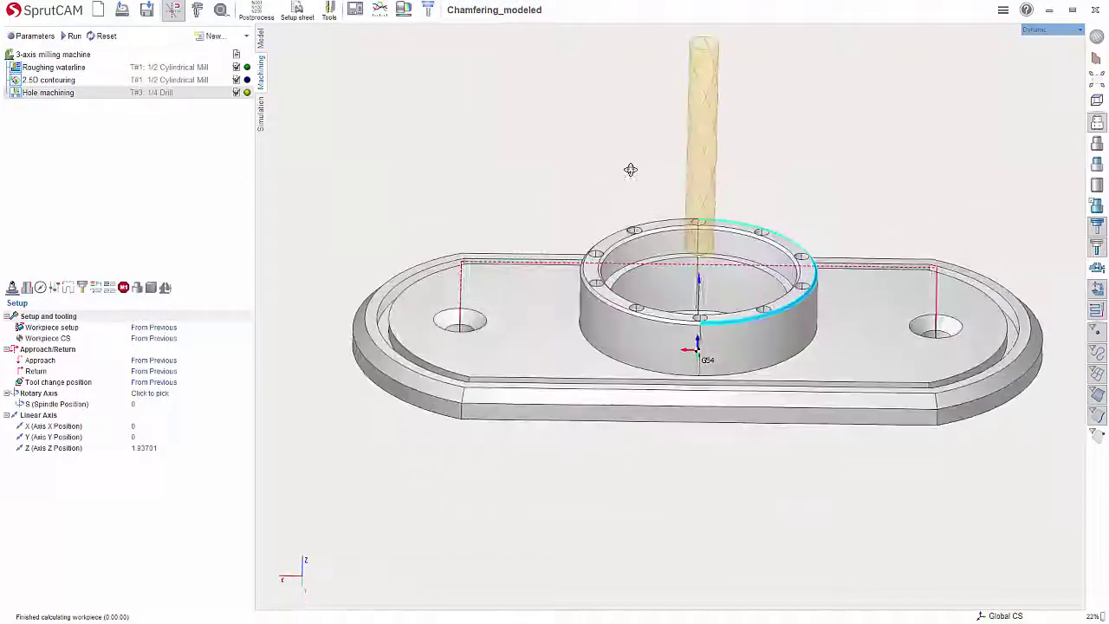
left_click(247, 39)
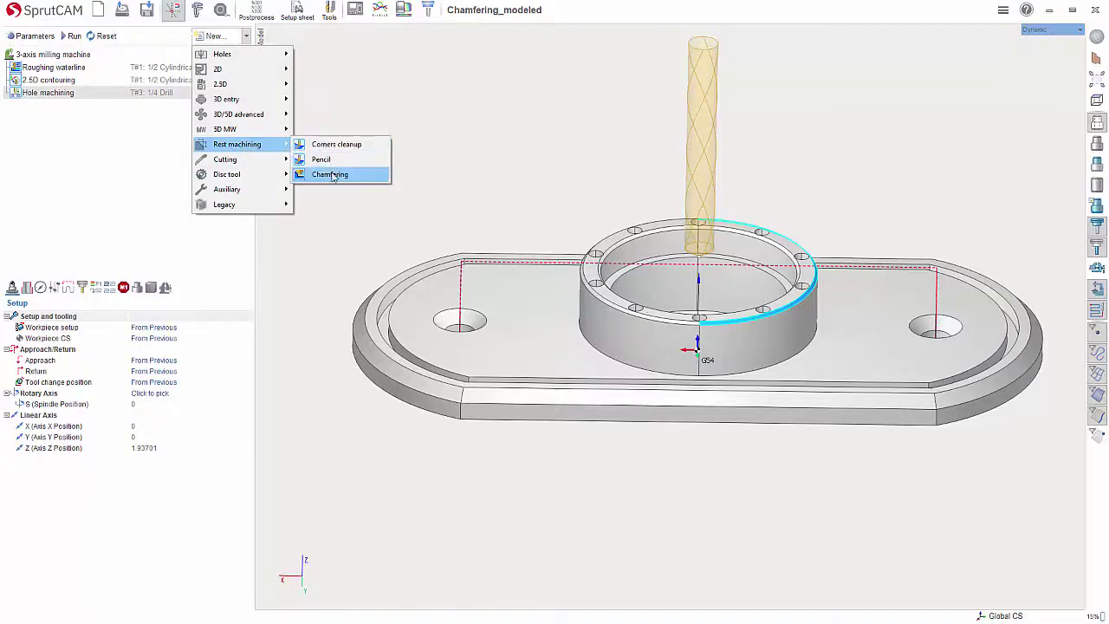
left_click(331, 175)
mouse_move(751, 231)
middle_mouse_down()
mouse_move(744, 199)
mouse_move(743, 246)
middle_mouse_up()
Remove the automatically included ring face from the Chamfering operation's job assignment
left_click(27, 288)
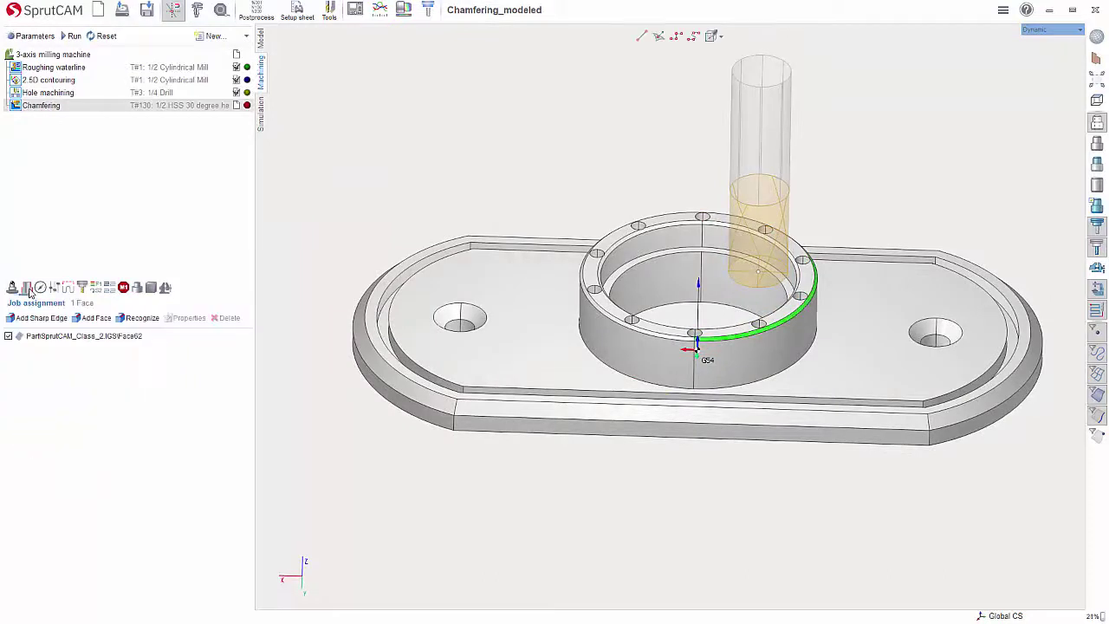
left_click(132, 337)
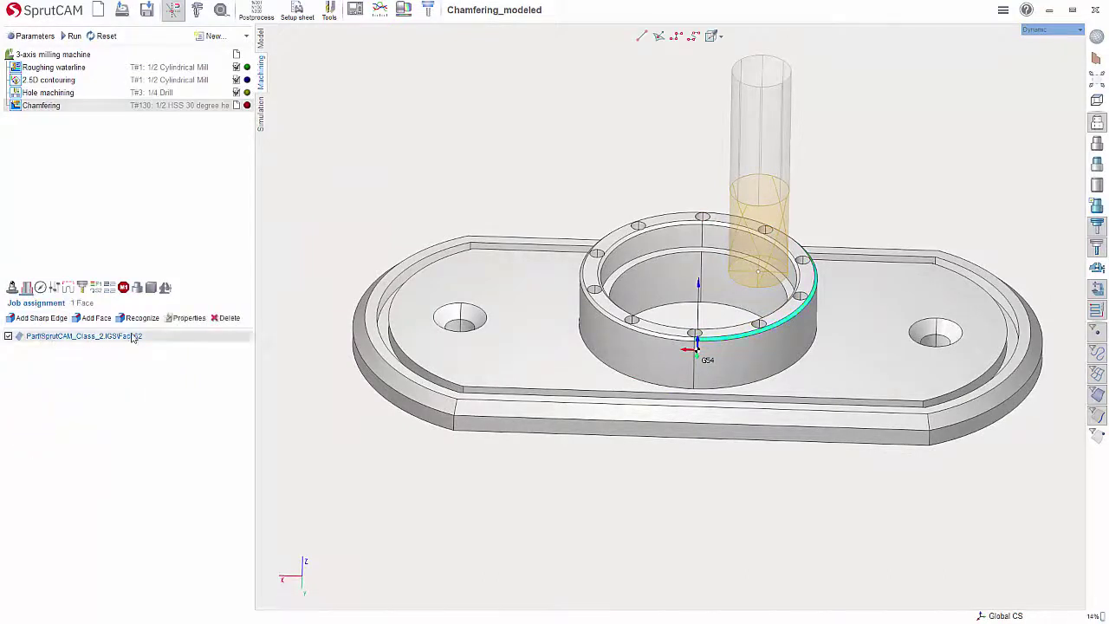
left_click(227, 318)
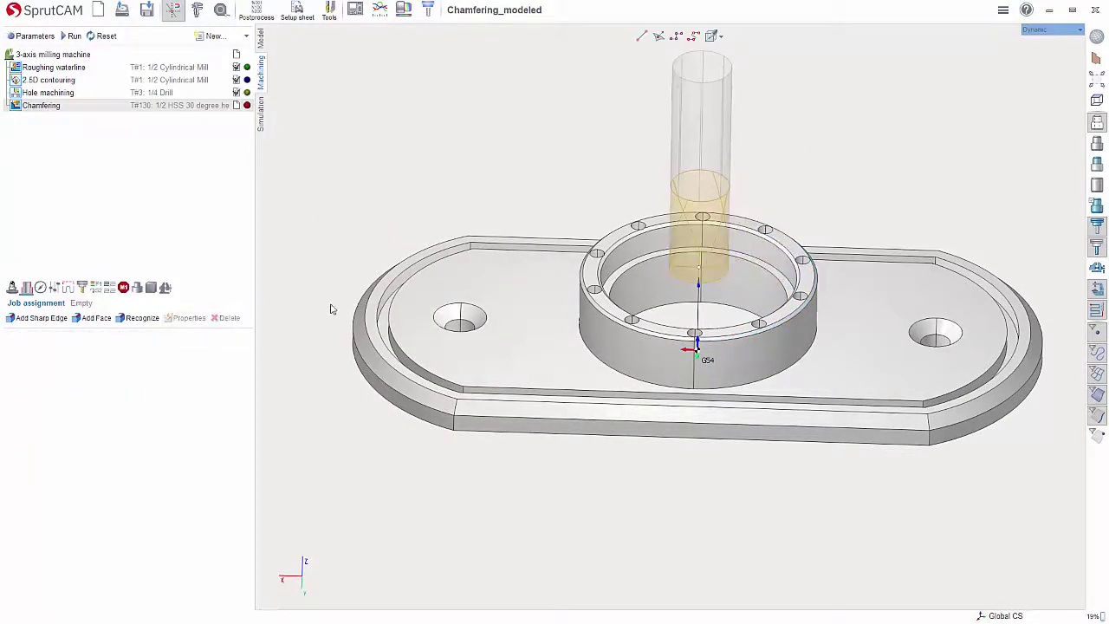
Select both halves of the inner and outer chamfer faces on the central ring's upper rim
scroll(633, 245, "up", 4)
left_click(632, 246)
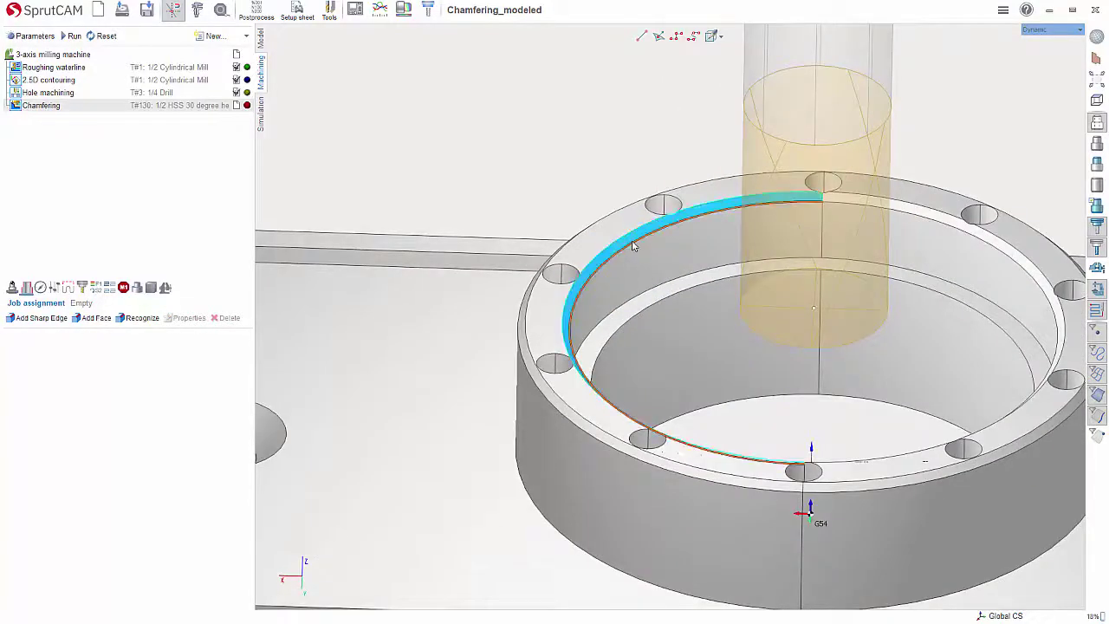
left_click(912, 213)
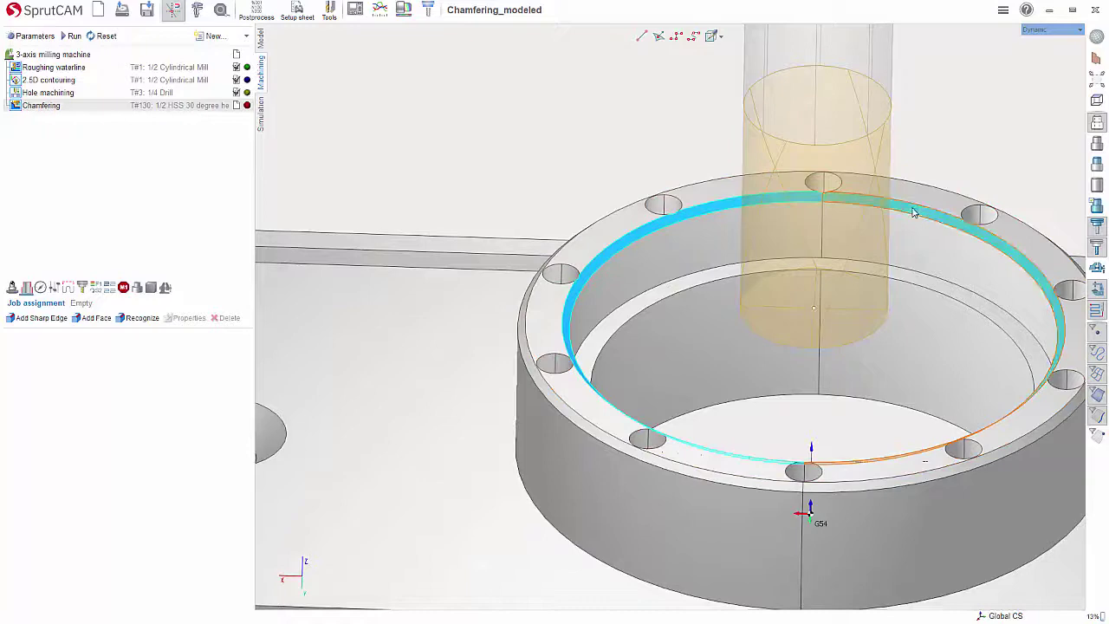
scroll(780, 277, "down", 3)
right_click_drag(797, 286, 776, 262)
scroll(777, 262, "up", 4)
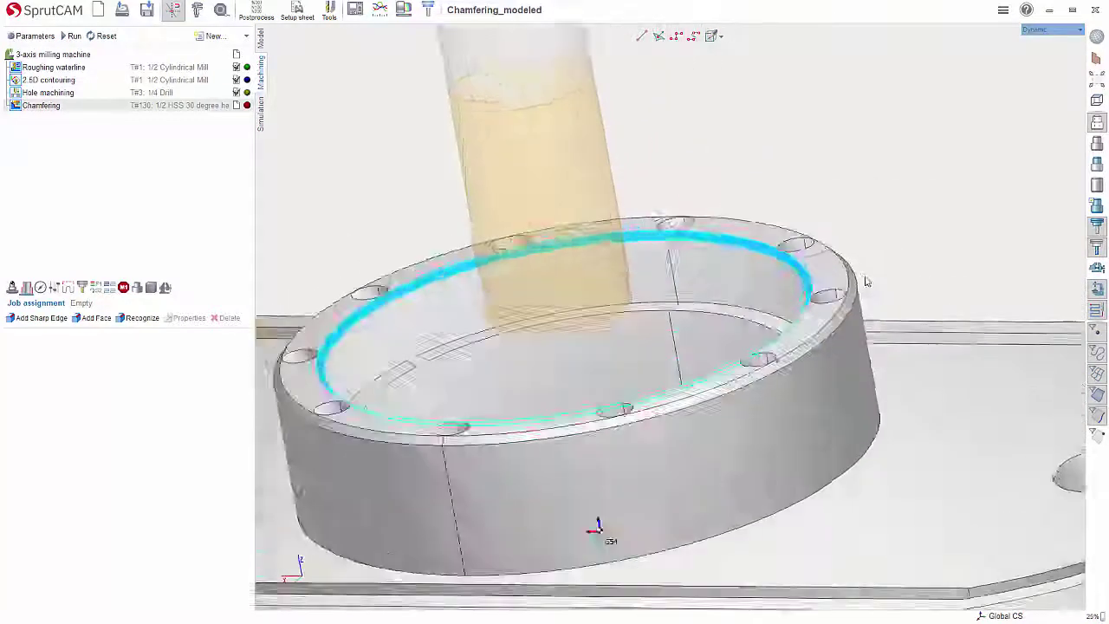
scroll(909, 211, "down", 4)
scroll(630, 299, "up", 3)
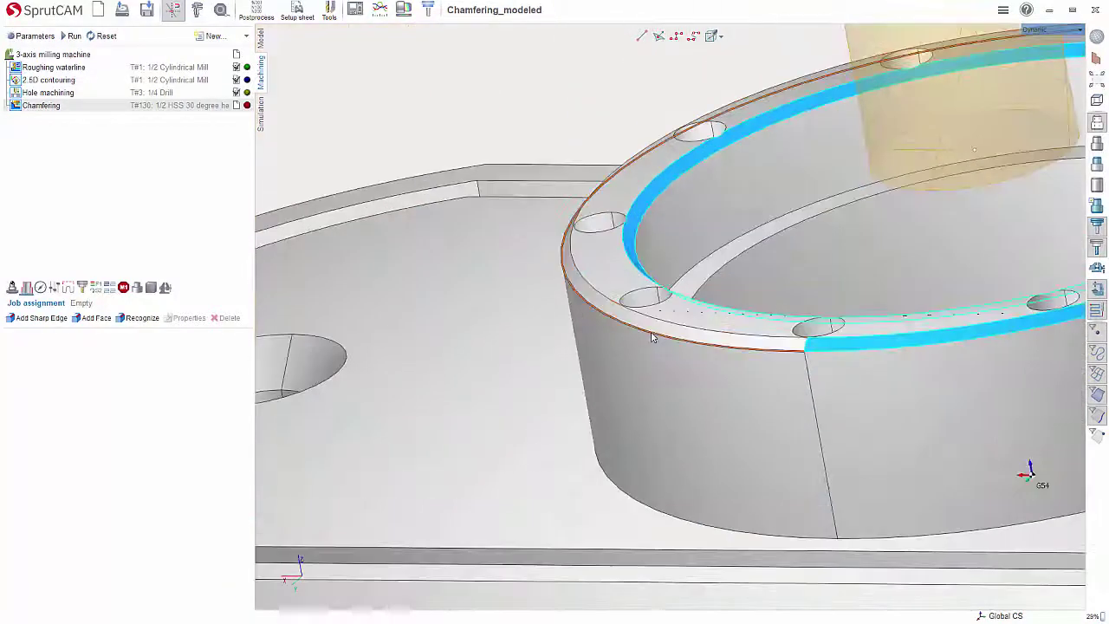
scroll(564, 302, "up", 2)
scroll(566, 302, "down", 6)
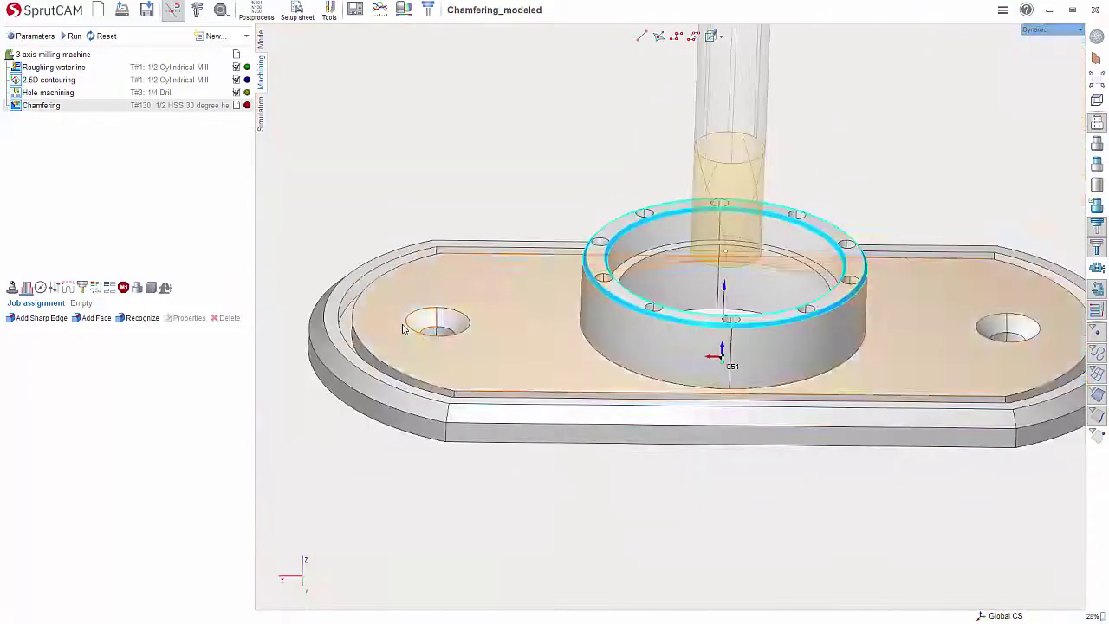
Add the countersink faces of both base plate holes to the selection
scroll(410, 324, "up", 3)
left_click(427, 322)
left_click(488, 323)
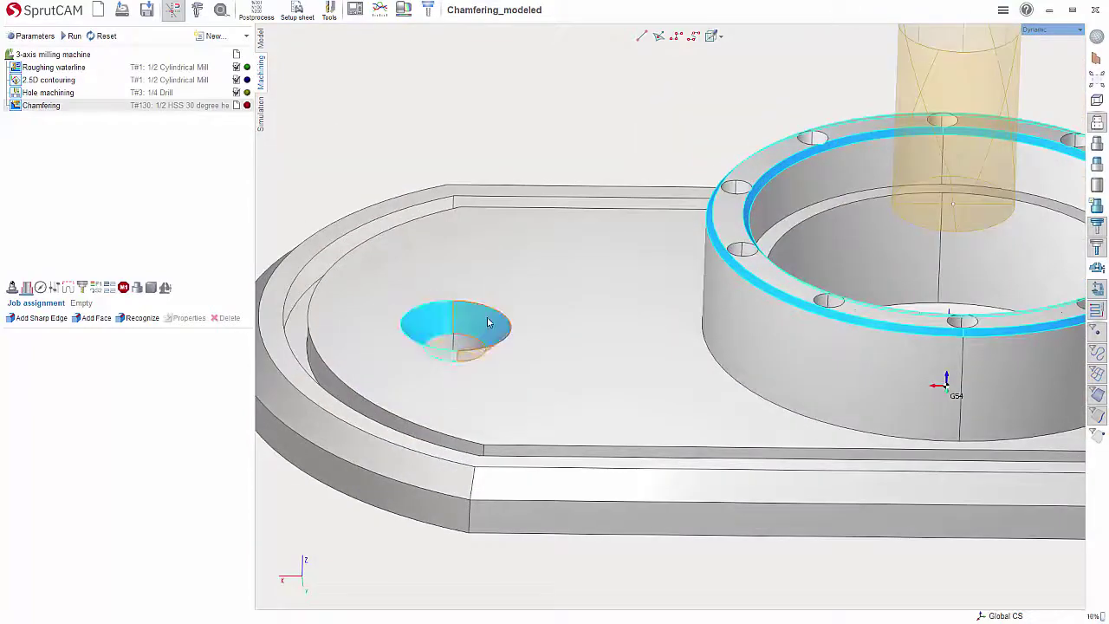
scroll(378, 312, "down", 3)
scroll(920, 323, "up", 3)
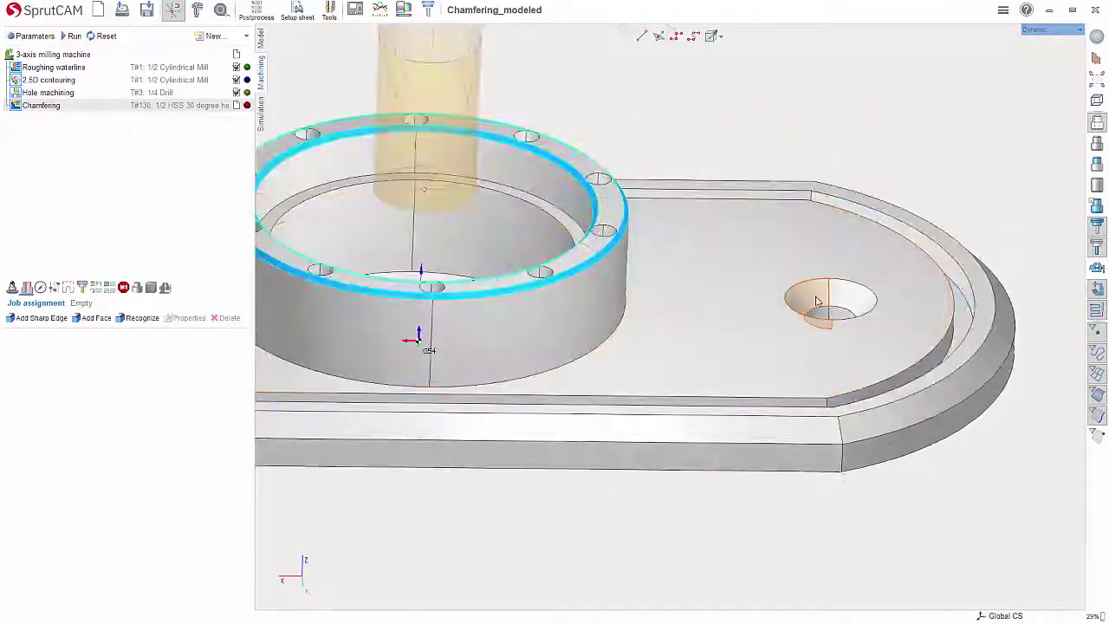
left_click(814, 301)
left_click(857, 300)
Add all chamfer faces around the base plate's outer perimeter to the selection, including both long straight sides
left_click(877, 425)
left_click(823, 423)
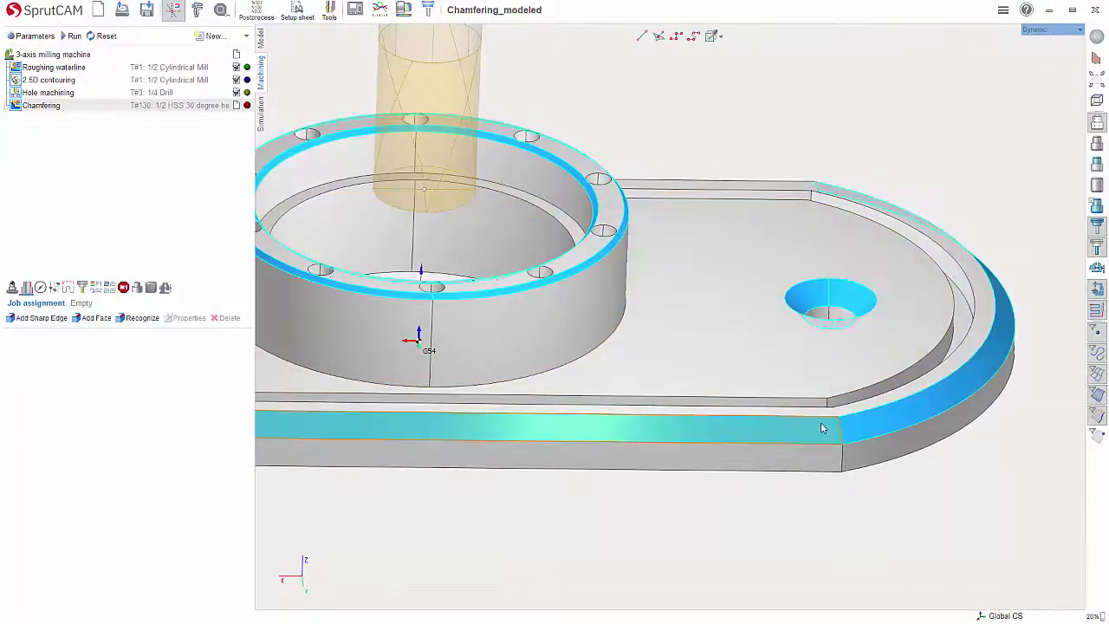
scroll(866, 322, "down", 3)
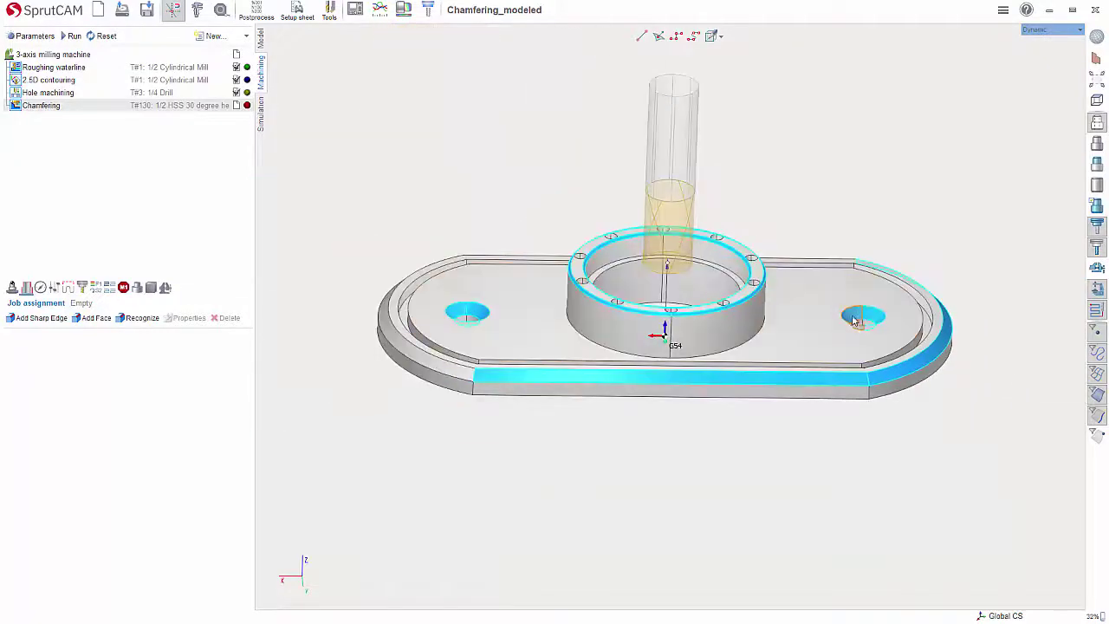
left_click(469, 376)
middle_click_drag(432, 274, 721, 376)
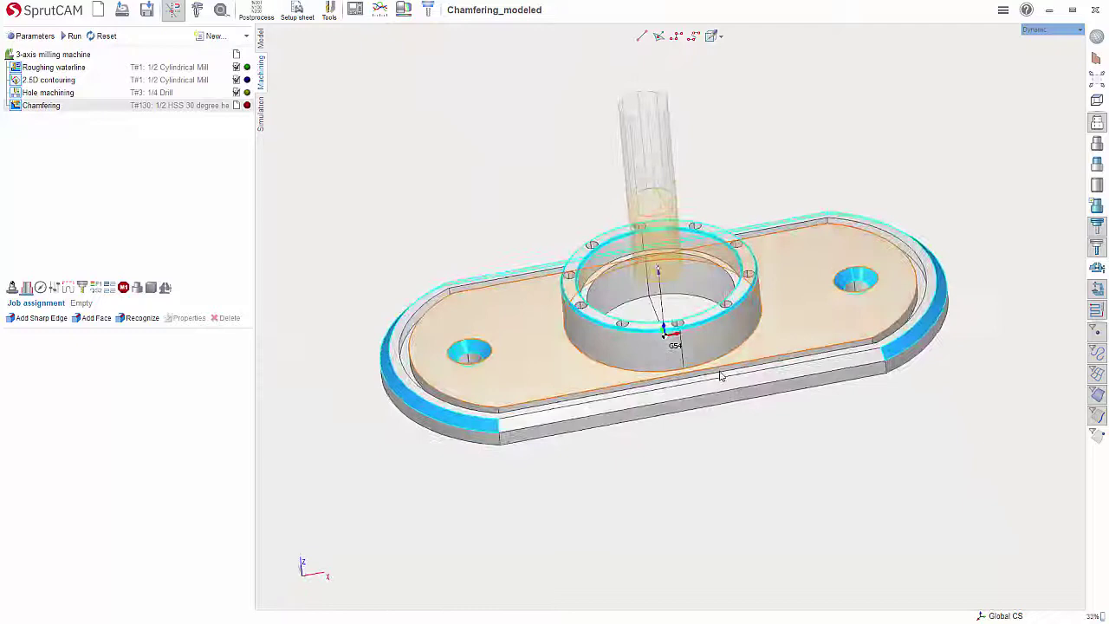
left_click(582, 414)
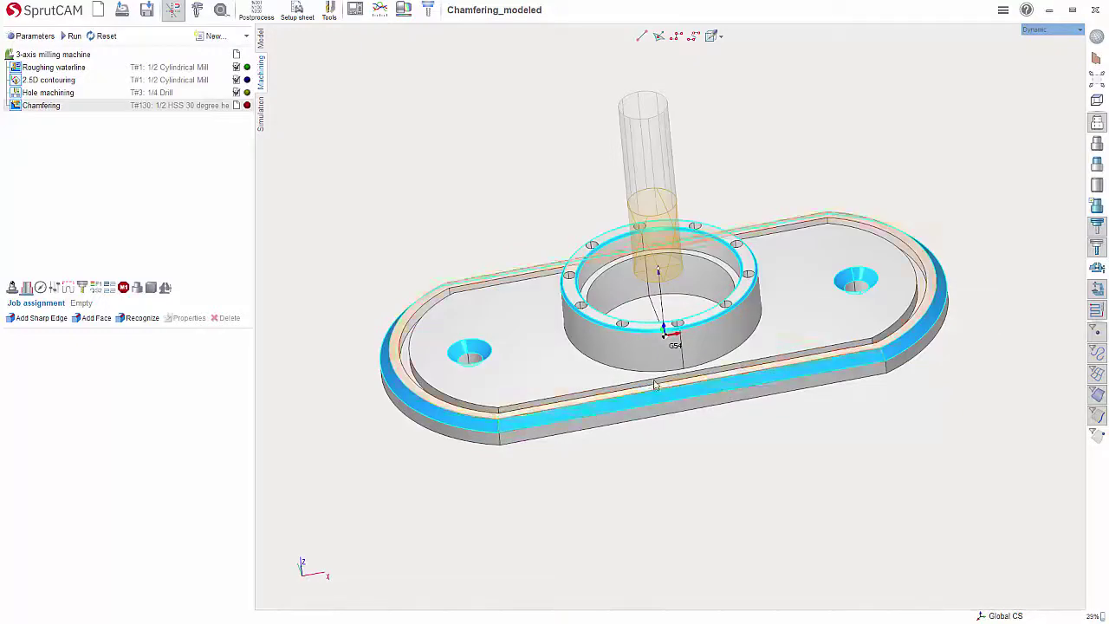
Add the selected chamfer faces to the Chamfering job assignment and clear the selection to check the contours
left_click(93, 319)
scroll(514, 425, "up", 3)
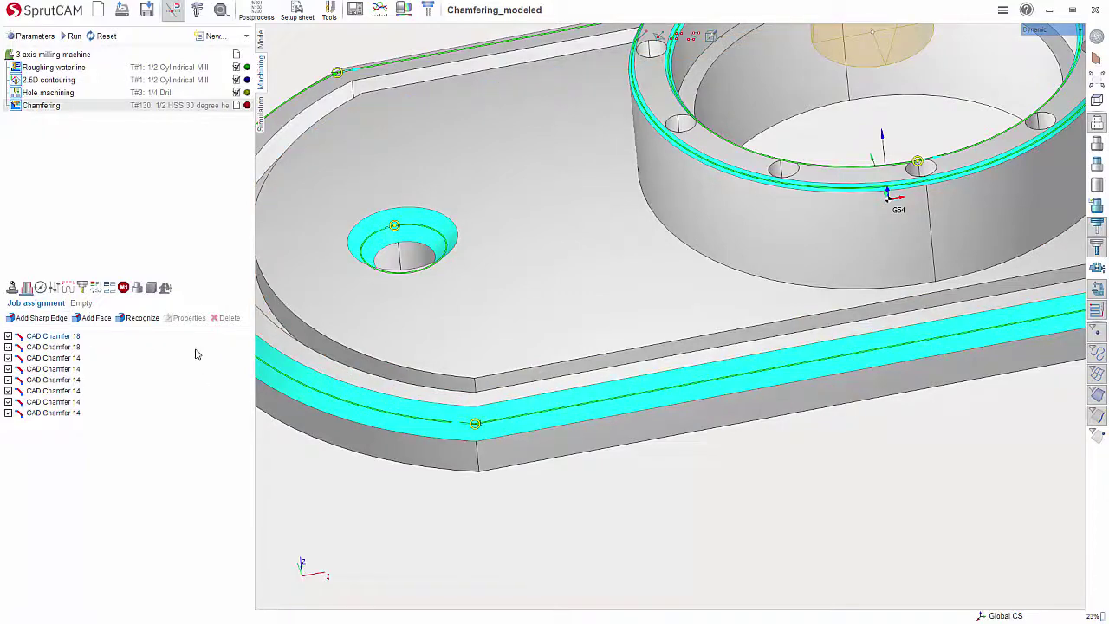
left_click(431, 373)
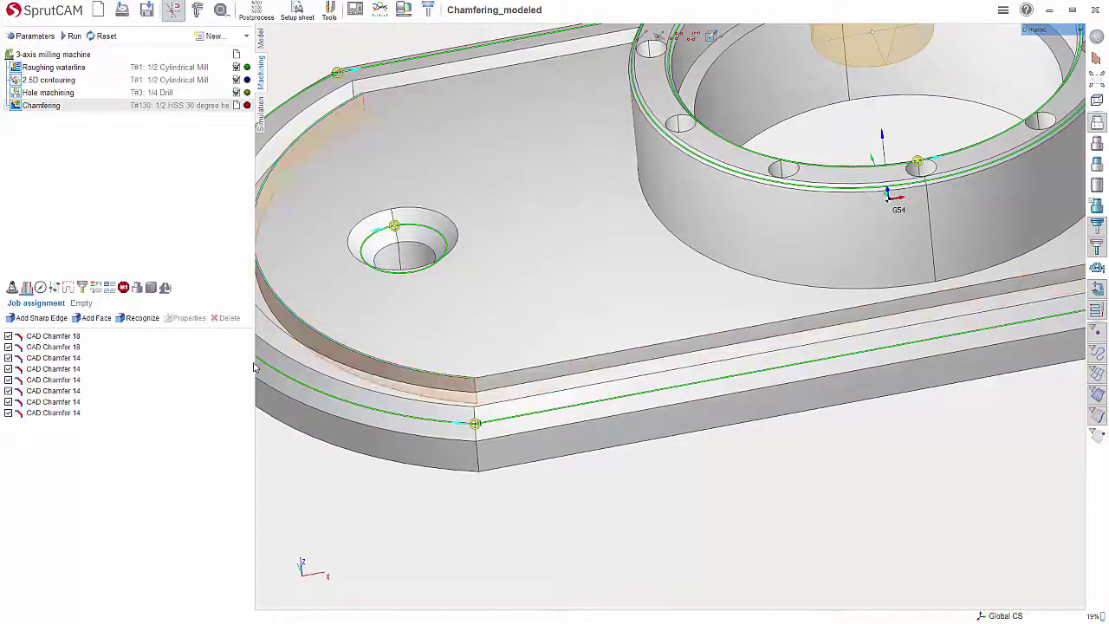
left_click(595, 540)
scroll(581, 491, "down", 3)
middle_click_drag(587, 454, 579, 510)
right_click_drag(579, 510, 569, 453)
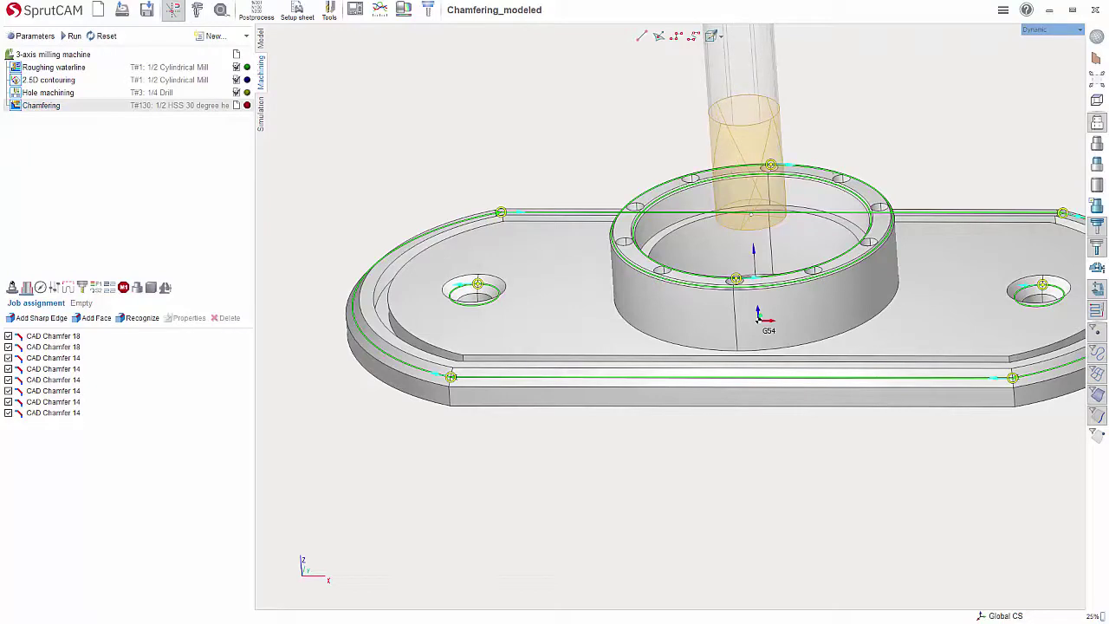
Assign the 1/2 Drill Mill engraver with 0.5 diameter and 45° angle from 1_Tutorial Library to the Chamfering operation
left_click_drag(1108, 122, 312, 95)
left_click_drag(402, 214, 933, 230)
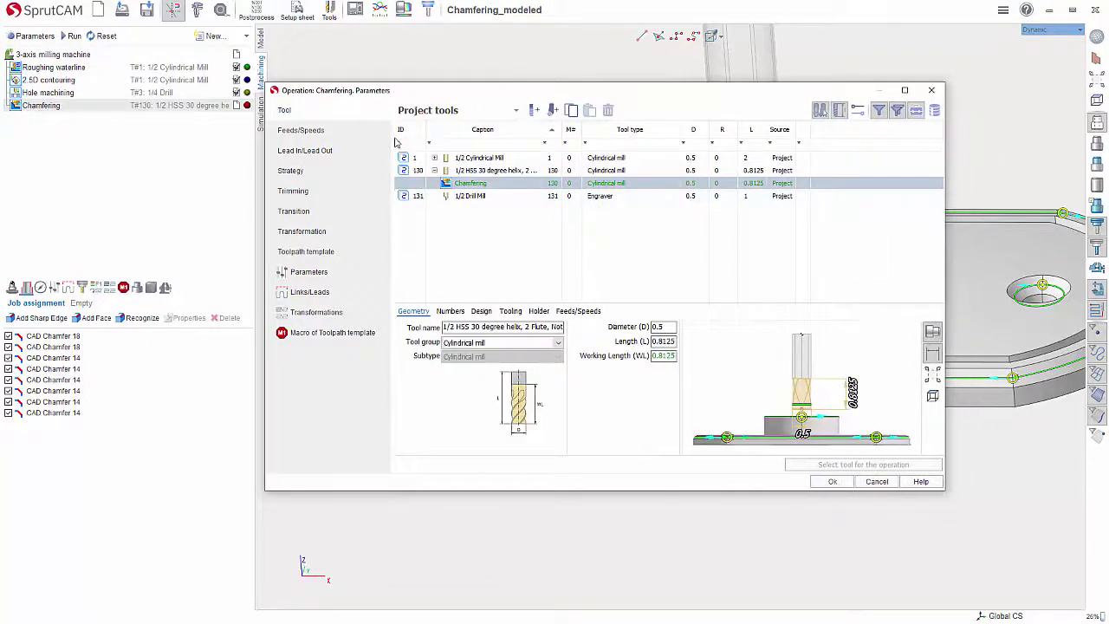
left_click(495, 107)
left_click(453, 146)
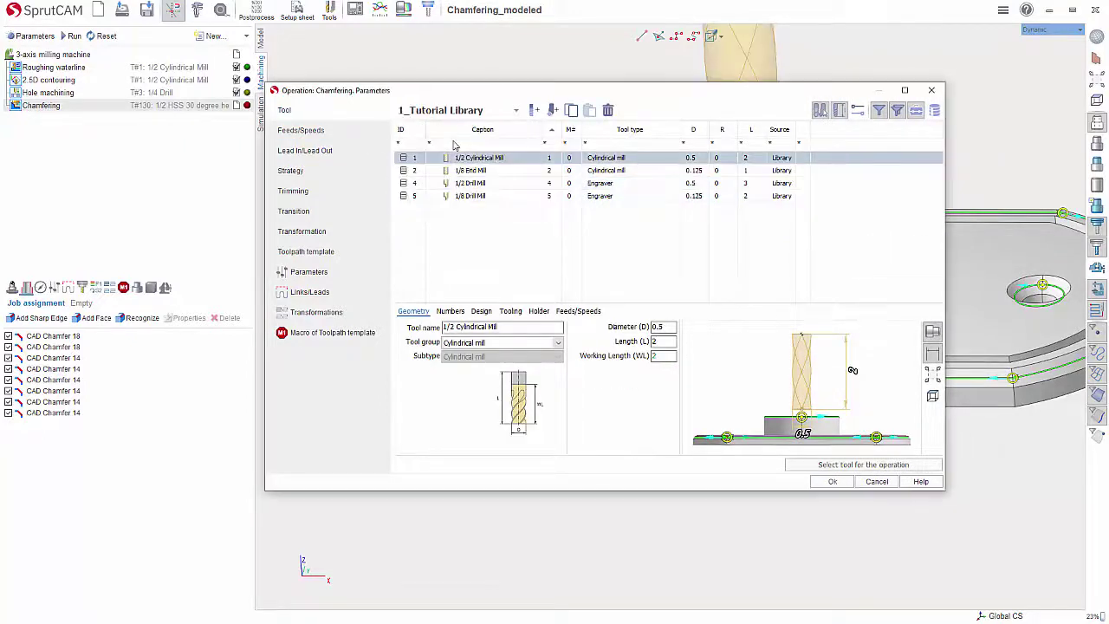
left_click(487, 184)
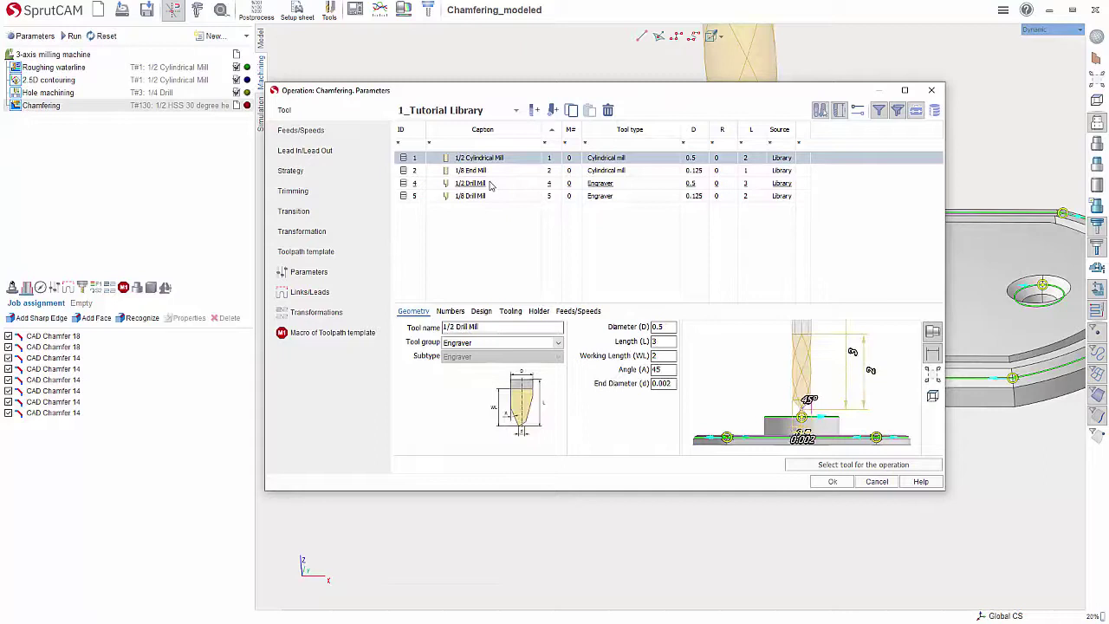
double_click(489, 185)
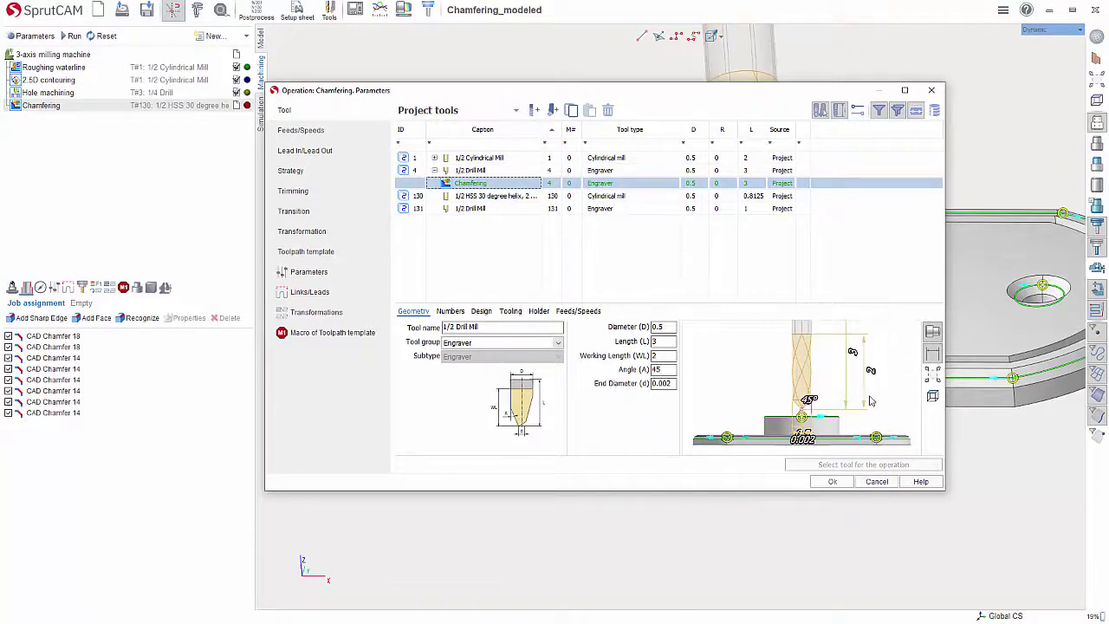
Review the Chamfering operation's feeds/speeds and strategy, accept the parameters and calculate its toolpath
left_click(315, 132)
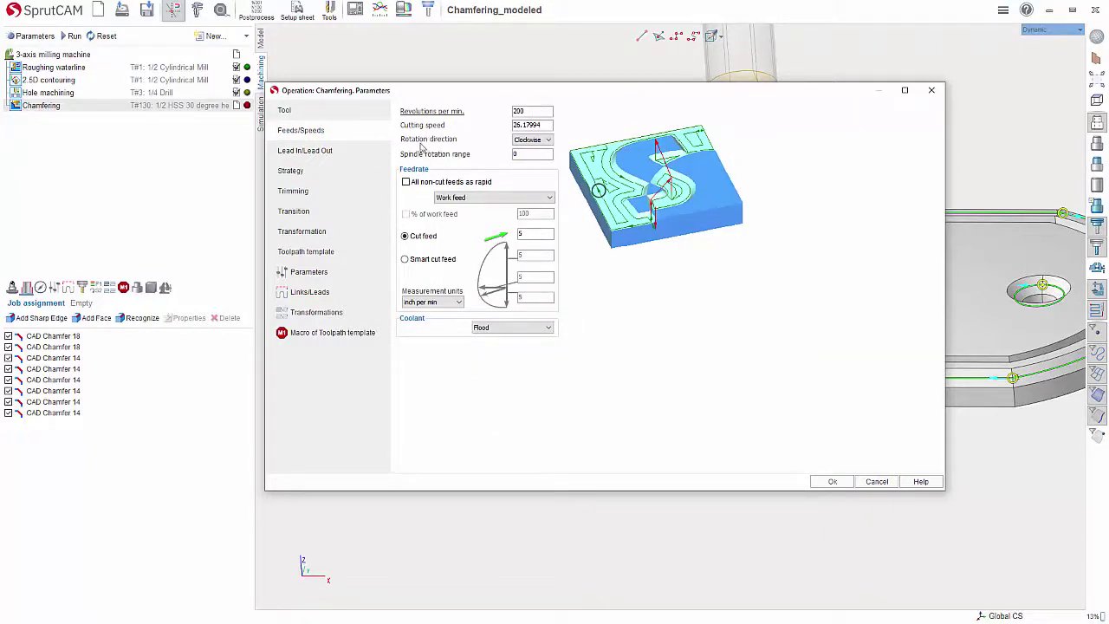
left_click(301, 172)
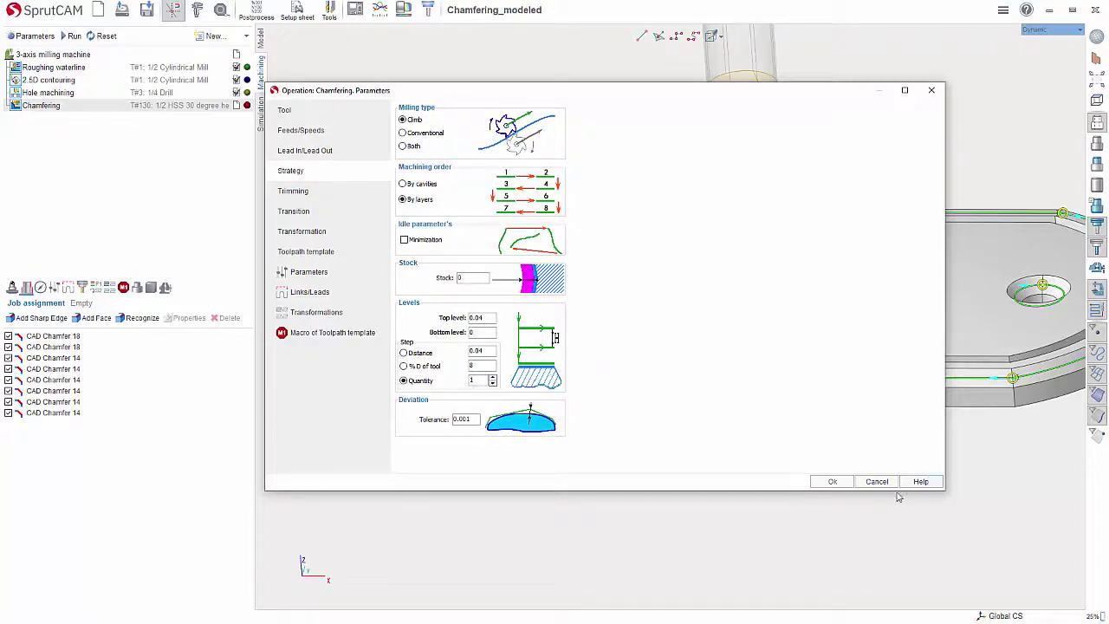
left_click(833, 481)
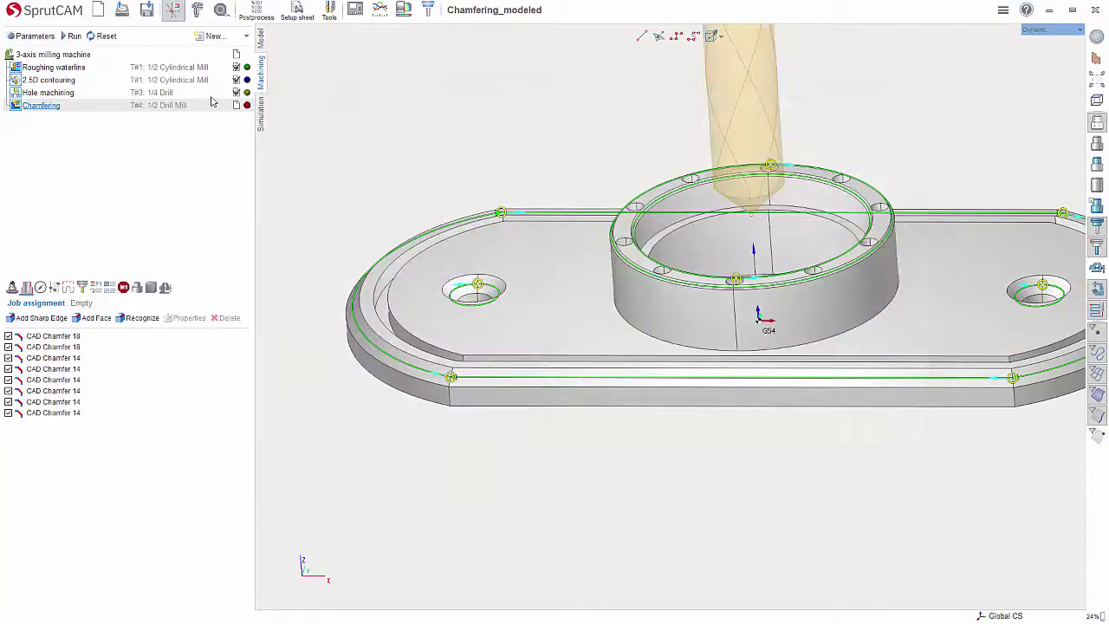
left_click(73, 37)
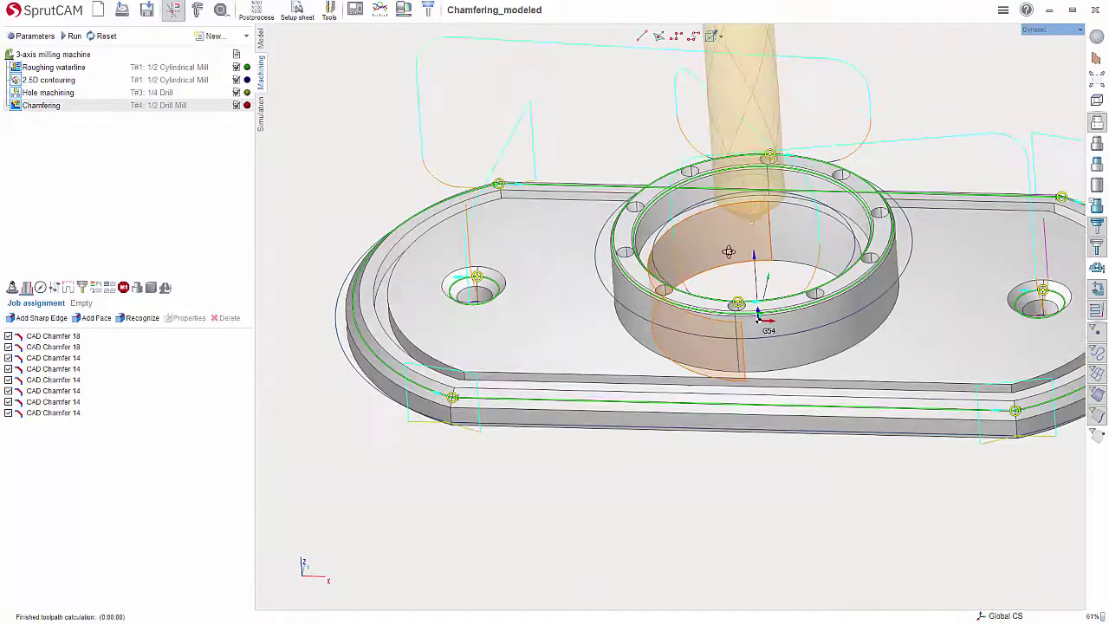
Simulate the Chamfering operation and inspect the machined chamfers on the ring, both holes and the base plate perimeter
left_click(260, 117)
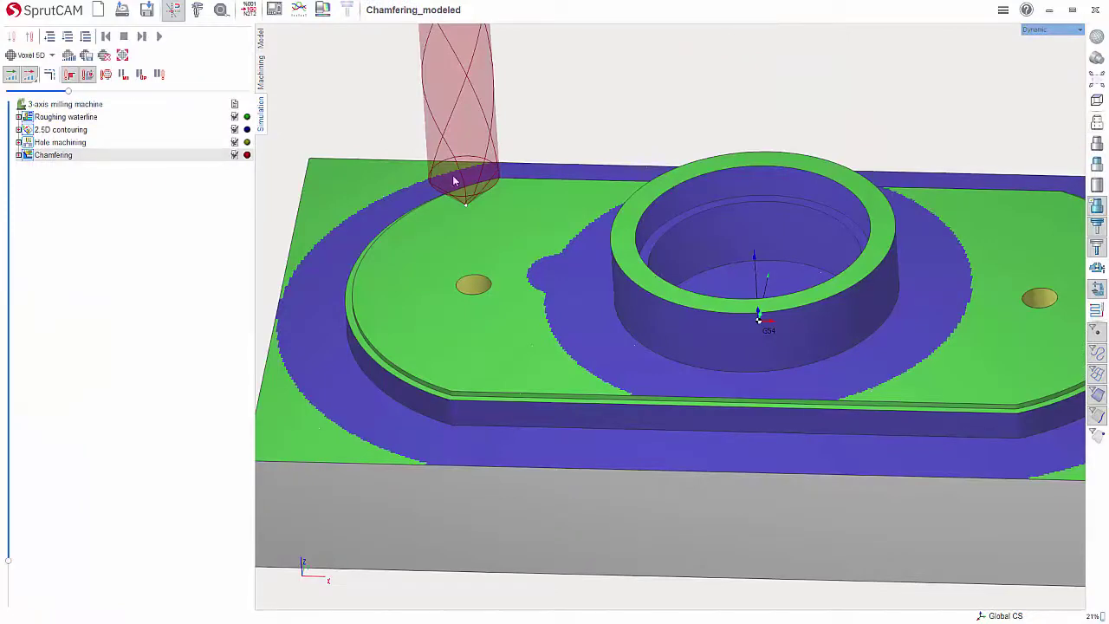
middle_click_drag(481, 195, 468, 175)
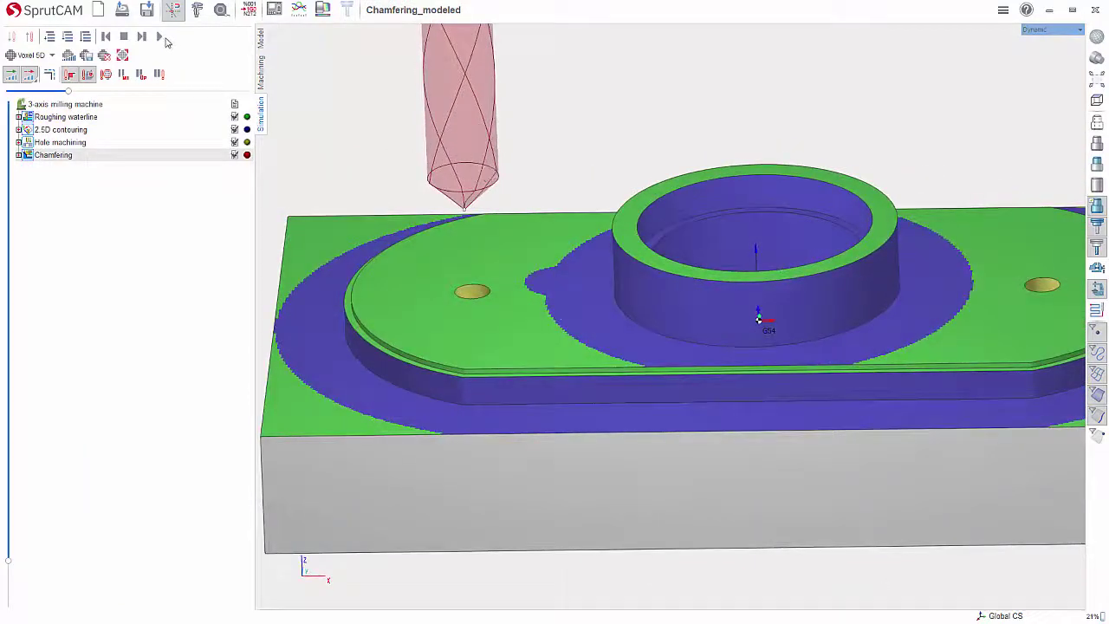
left_click(159, 37)
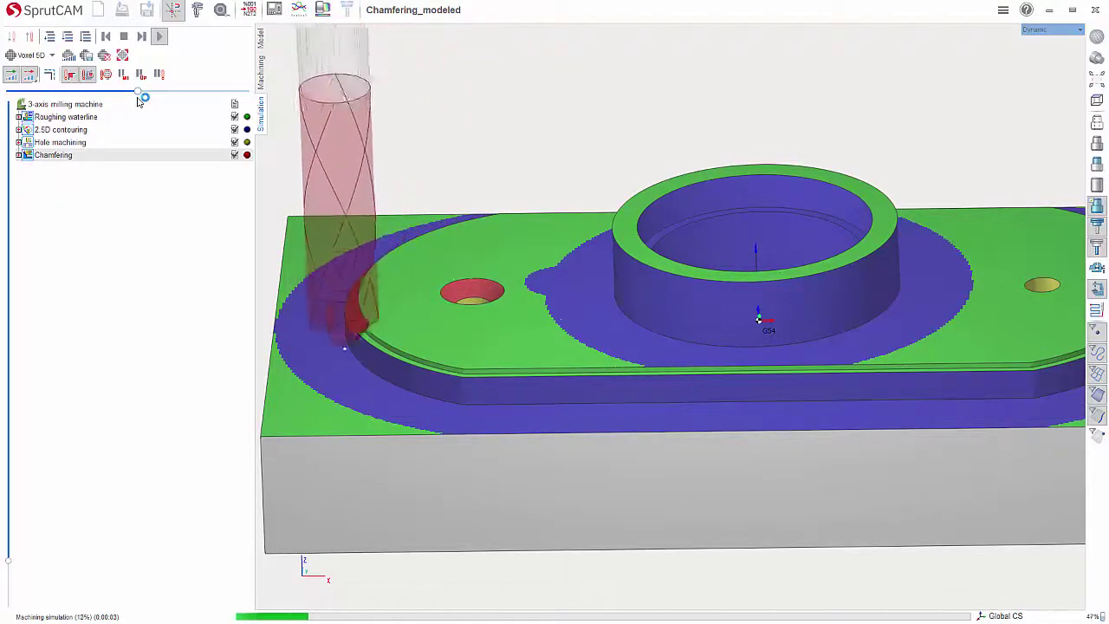
scroll(451, 328, "down", 3)
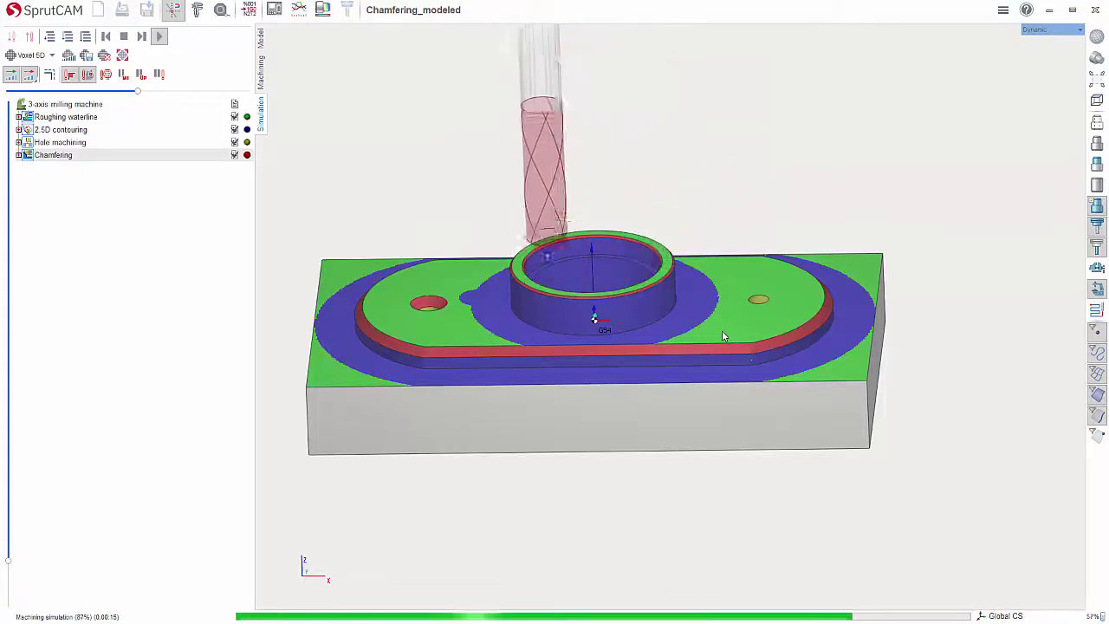
middle_click_drag(670, 268, 616, 273)
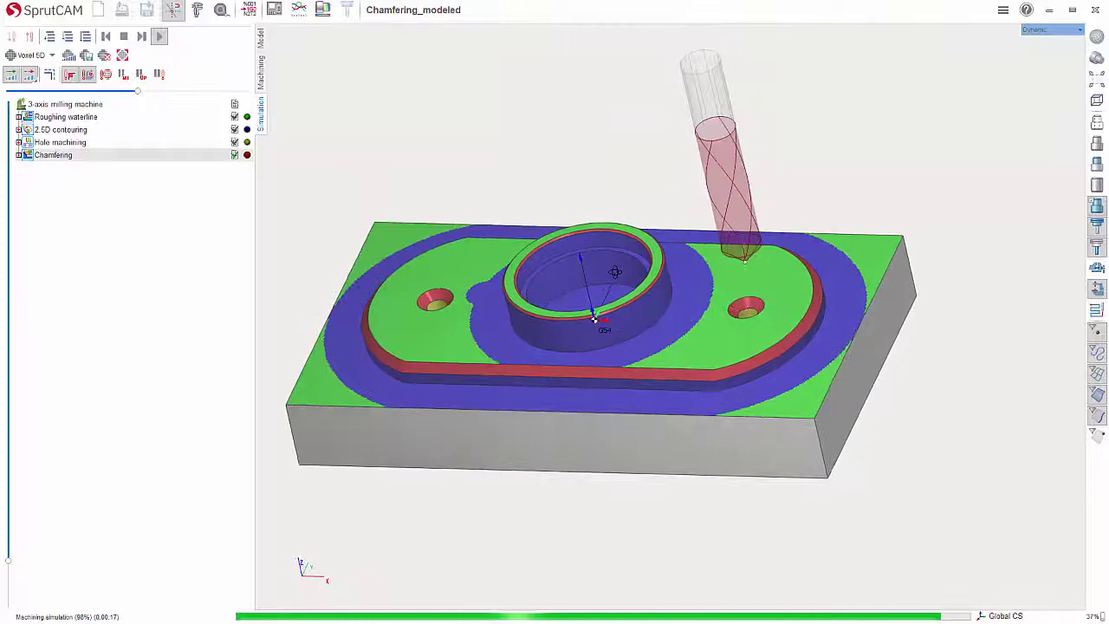
right_click_drag(615, 272, 629, 277)
scroll(660, 286, "up", 3)
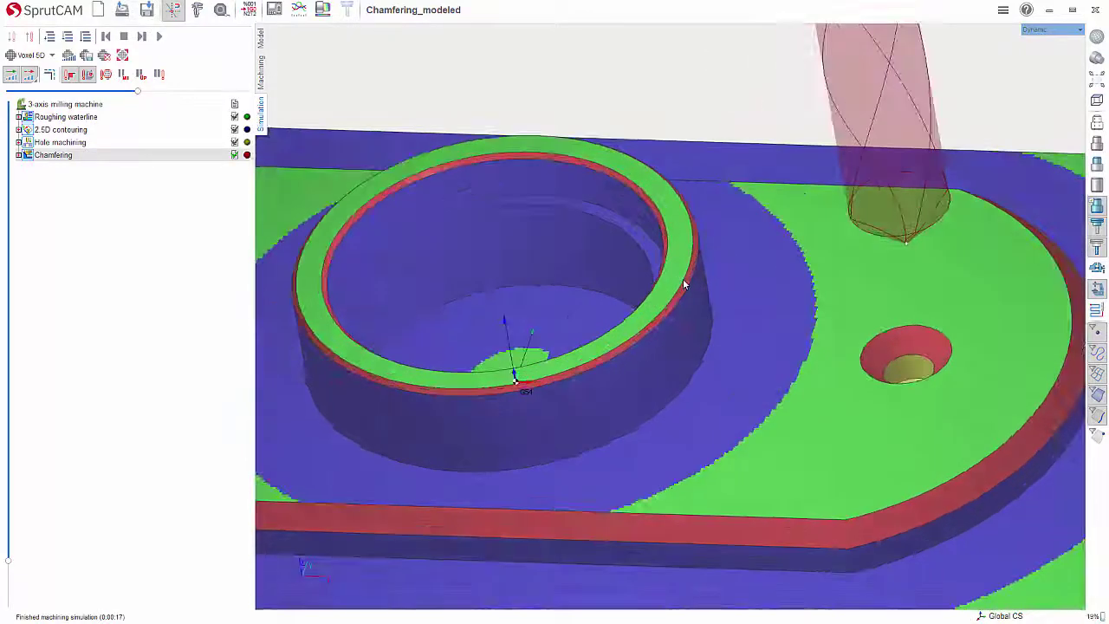
scroll(815, 295, "down", 2)
scroll(890, 276, "down", 3)
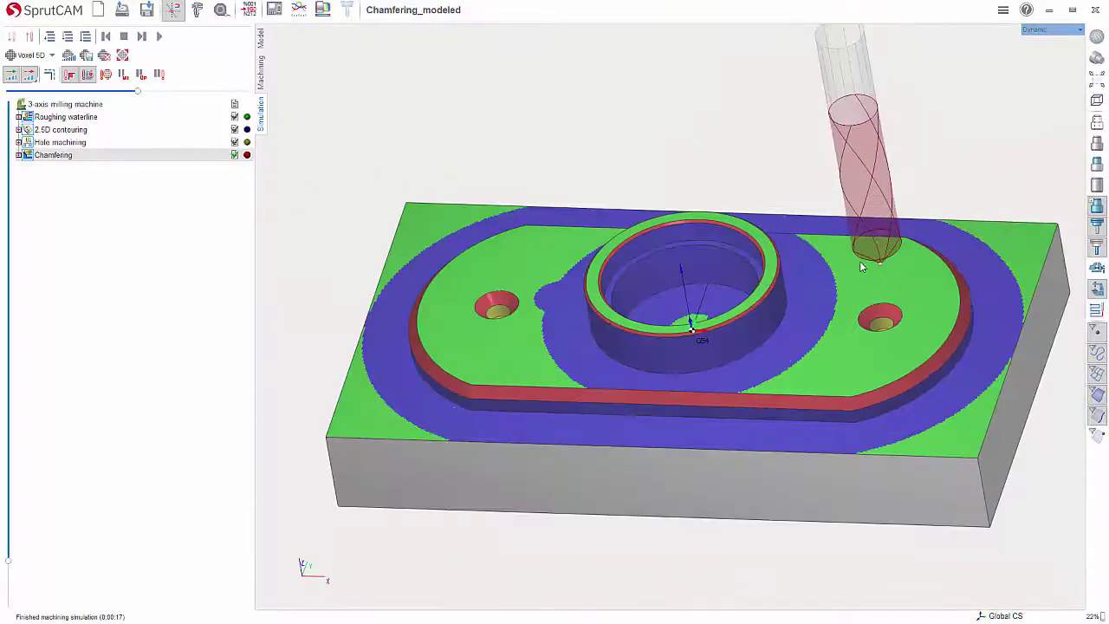
right_click_drag(862, 267, 852, 242)
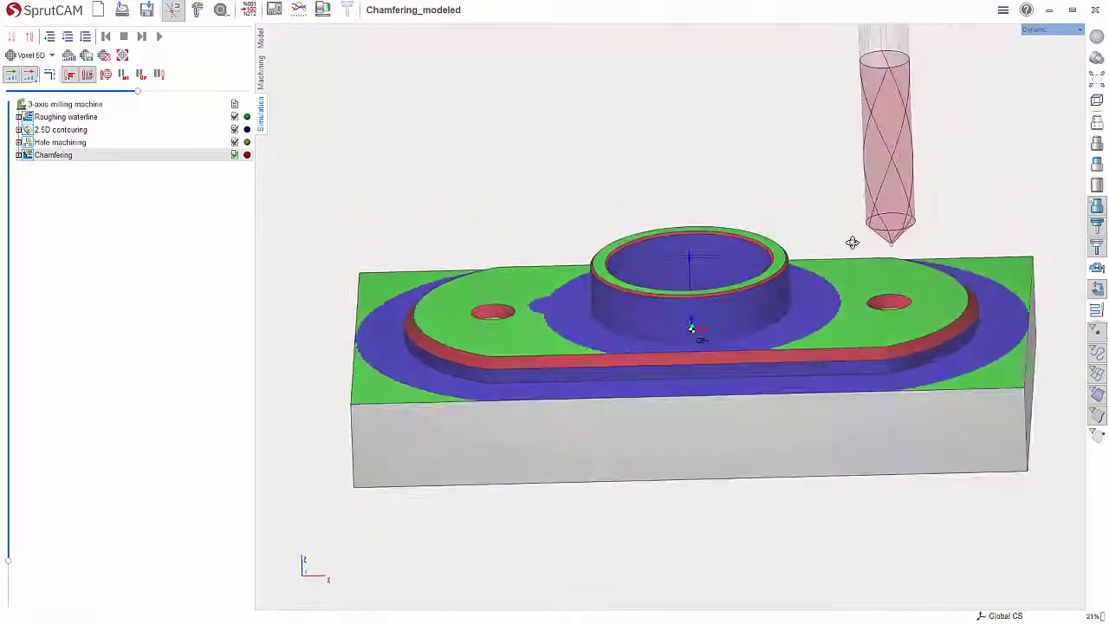
Return to the machining operations and open the Chamfering_sharp project in place of the current one
left_click(261, 85)
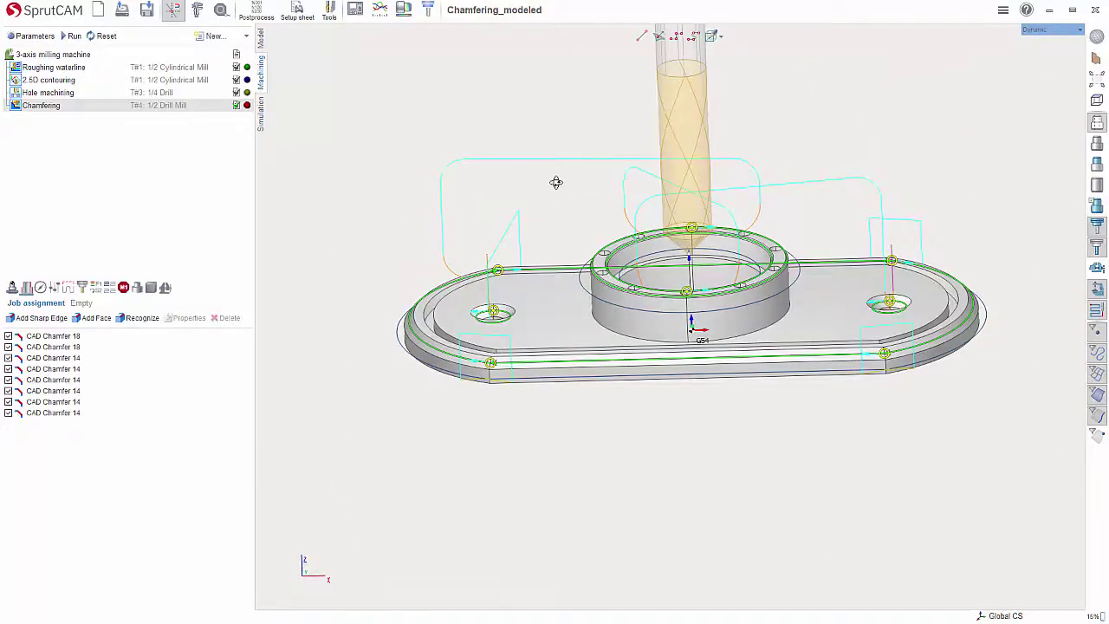
right_click_drag(557, 182, 506, 185)
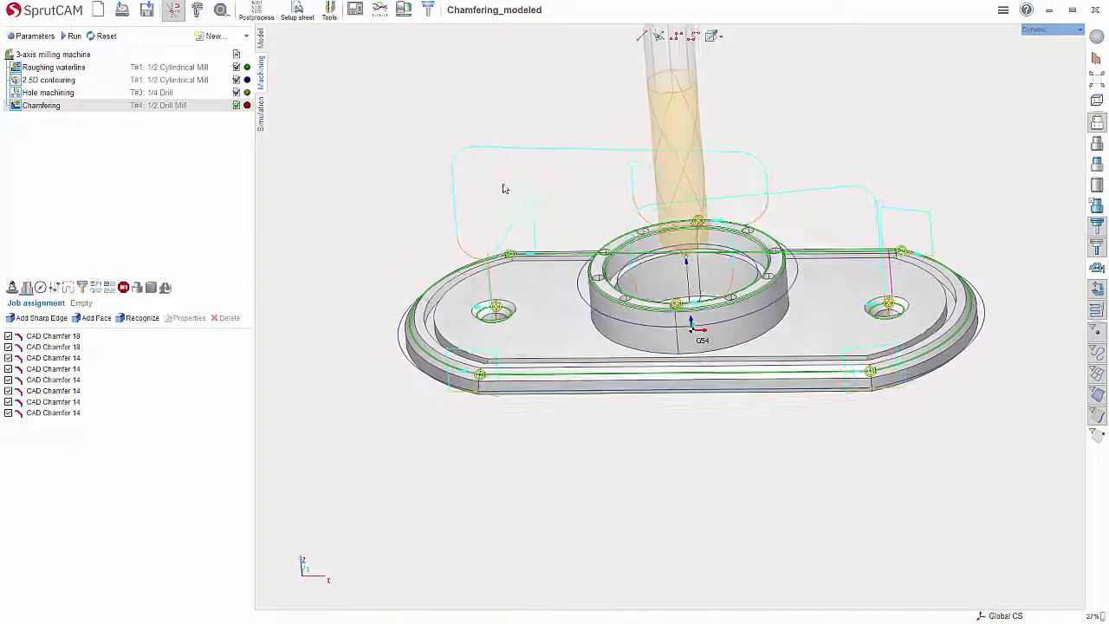
left_click(123, 10)
left_click(148, 45)
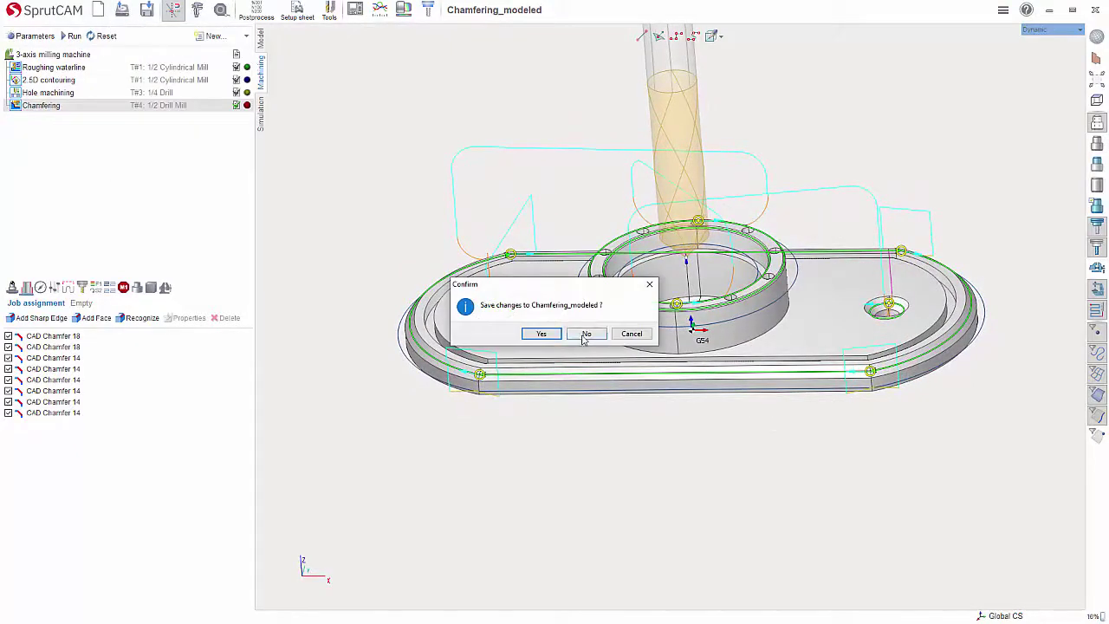
left_click(542, 334)
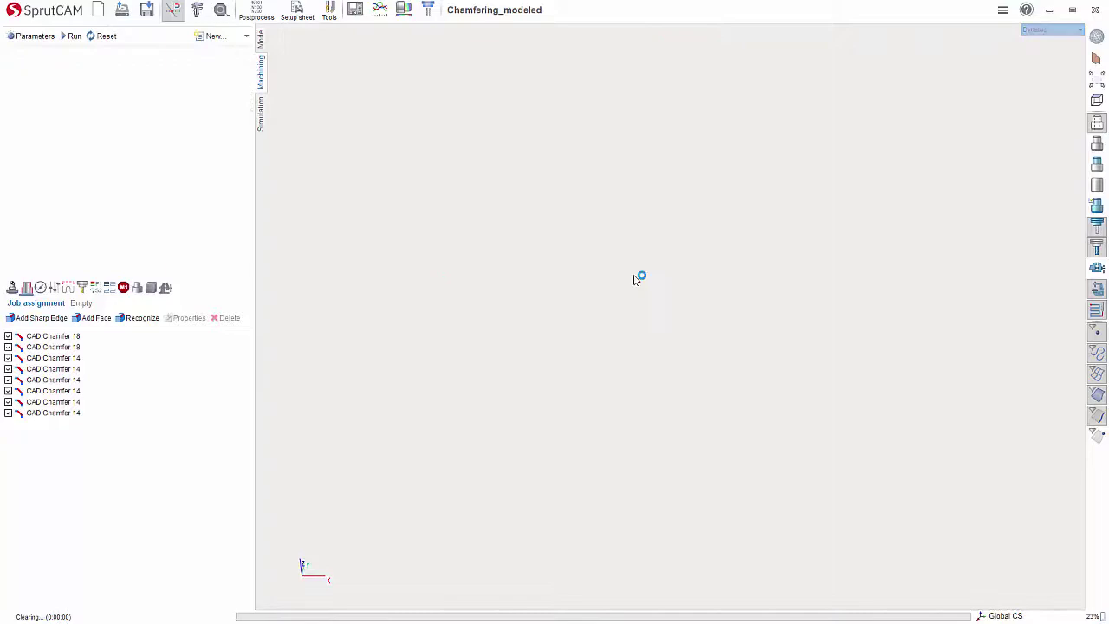
Examine the brick model and simulate its Roughing waterline operation to check the roughed studs and top face
right_click_drag(644, 311, 473, 372)
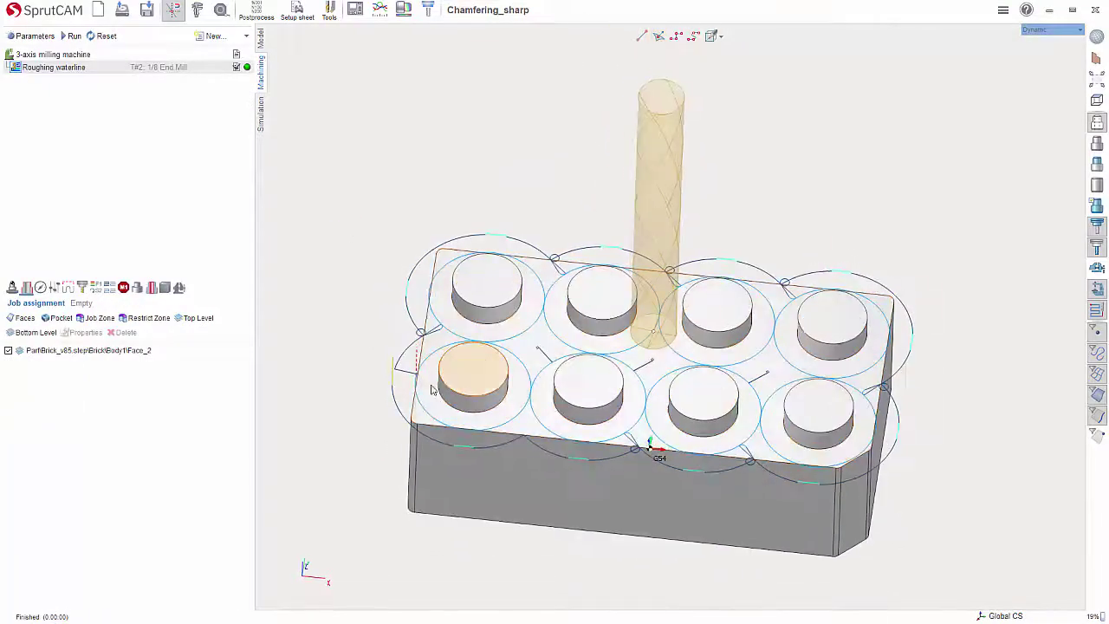
scroll(433, 433, "up", 5)
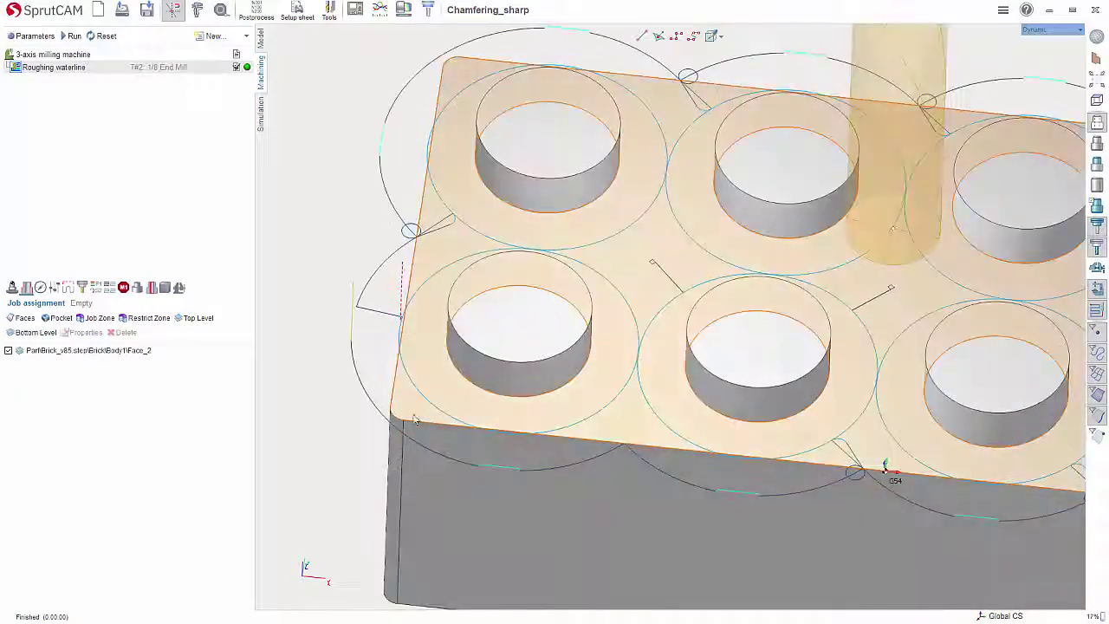
scroll(520, 321, "down", 8)
scroll(652, 276, "up", 3)
right_click_drag(652, 275, 648, 312)
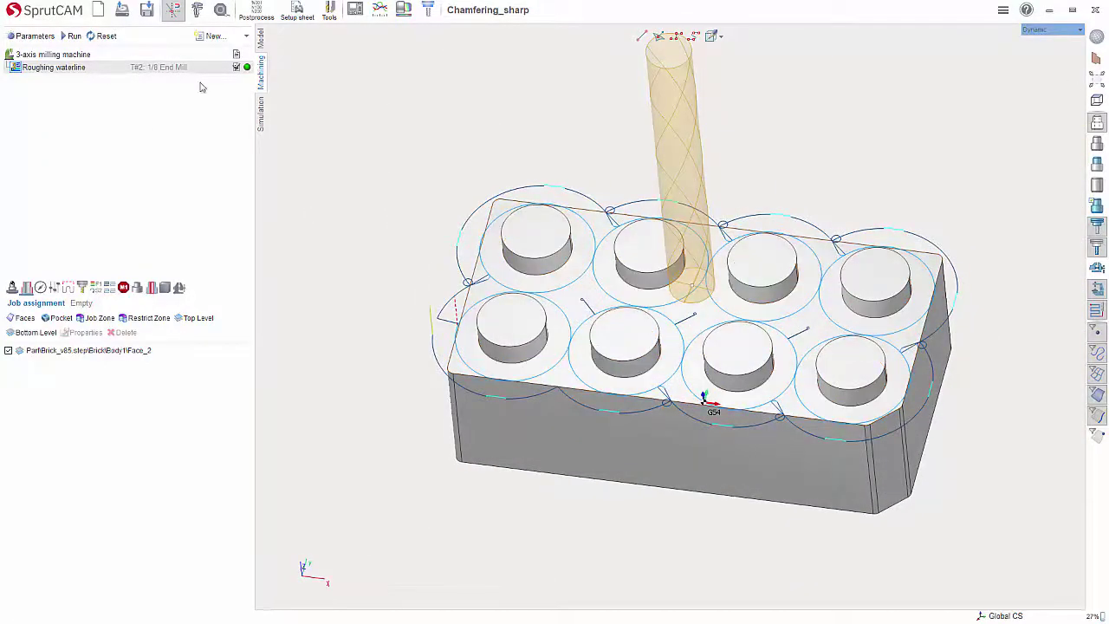
left_click(259, 122)
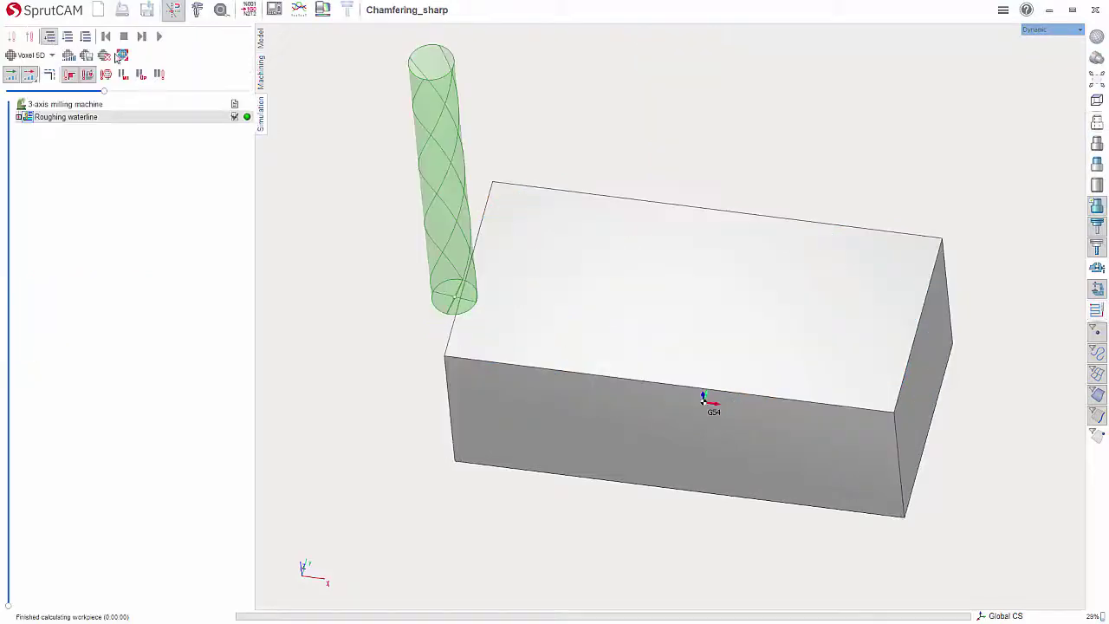
right_click_drag(707, 300, 576, 227)
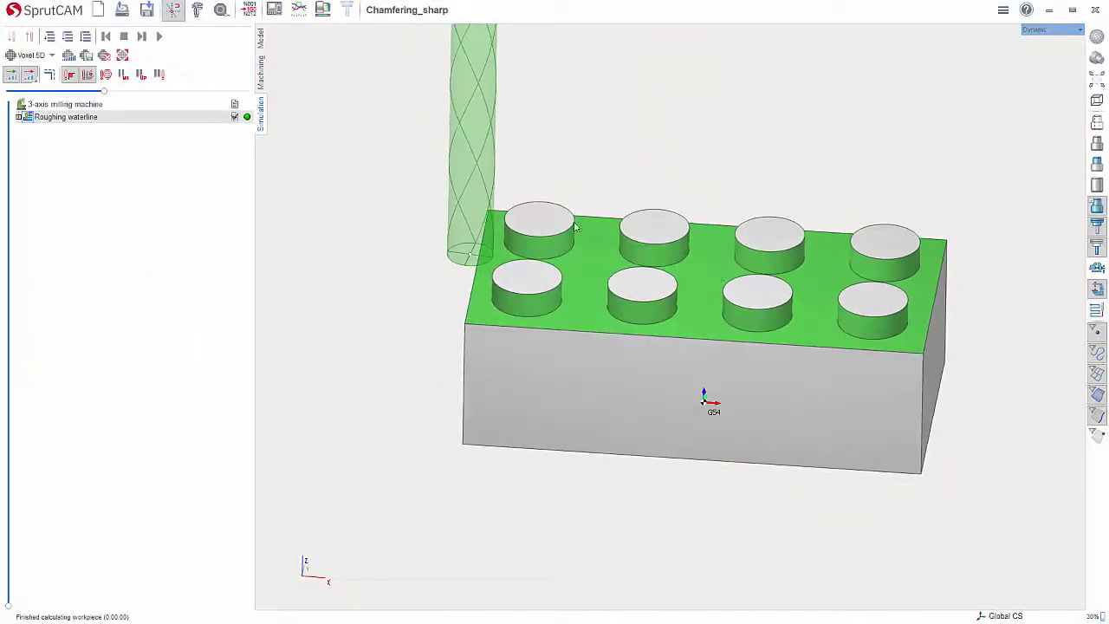
left_click(262, 78)
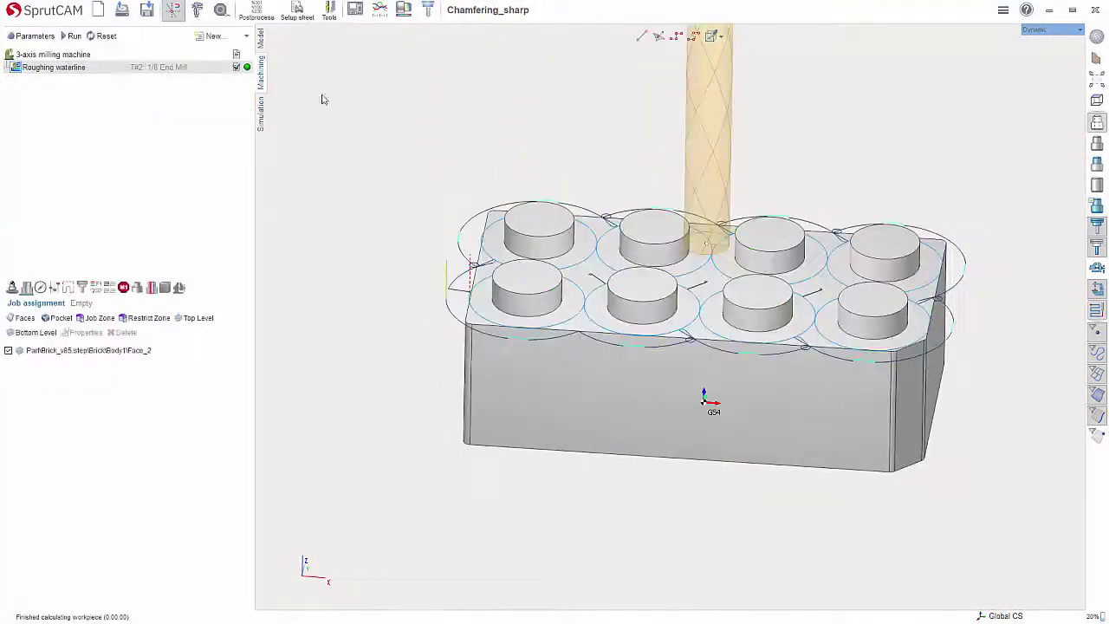
Create a new Chamfering operation after the Roughing waterline operation
left_click(246, 36)
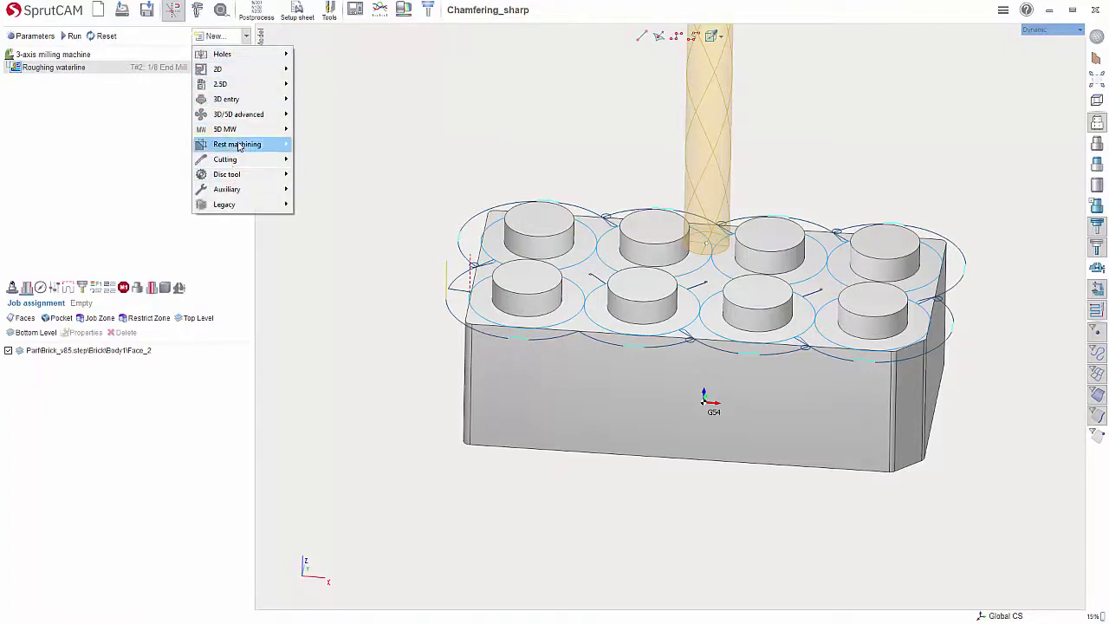
mouse_move(237, 144)
left_click(330, 174)
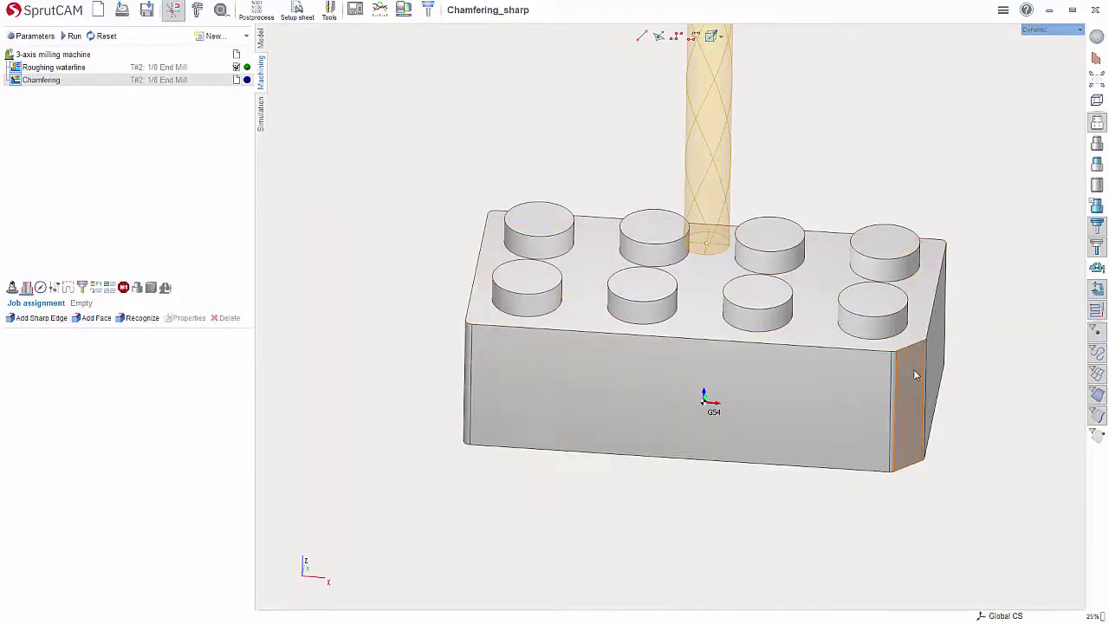
Select the outer edge loop of the brick's top face and add it to the job assignment as a sharp edge
left_click(706, 345)
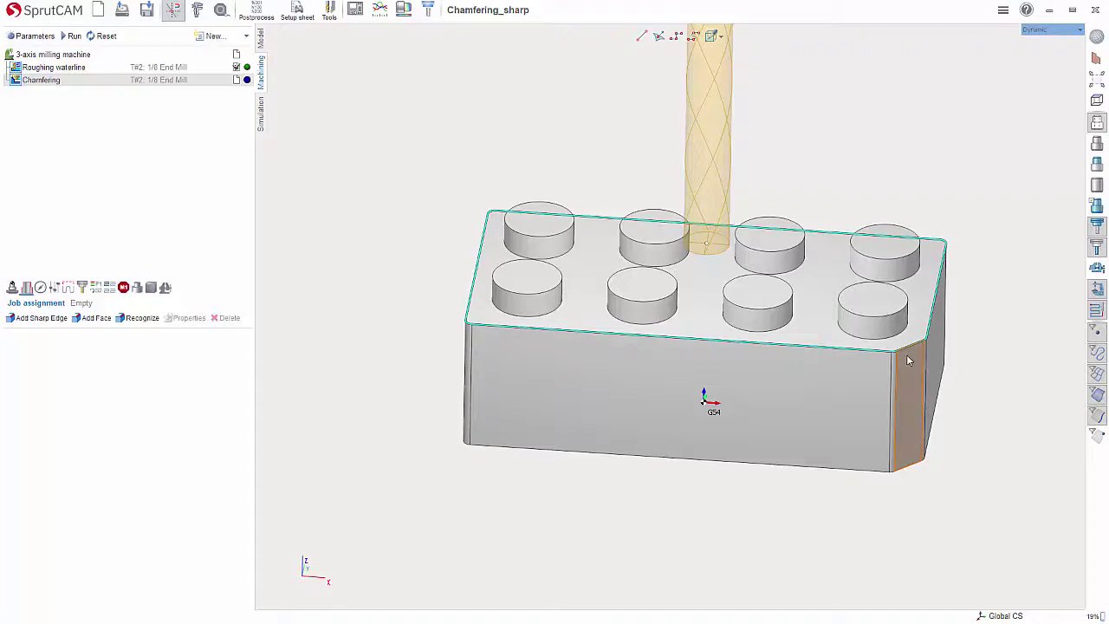
scroll(906, 357, "up", 3)
scroll(903, 355, "down", 3)
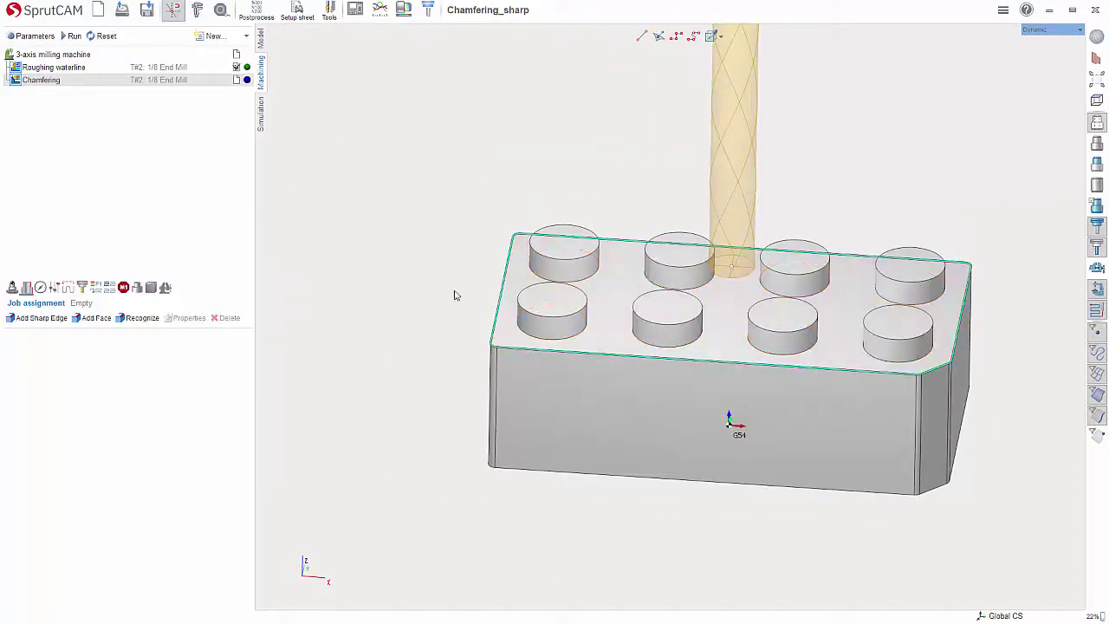
left_click(34, 319)
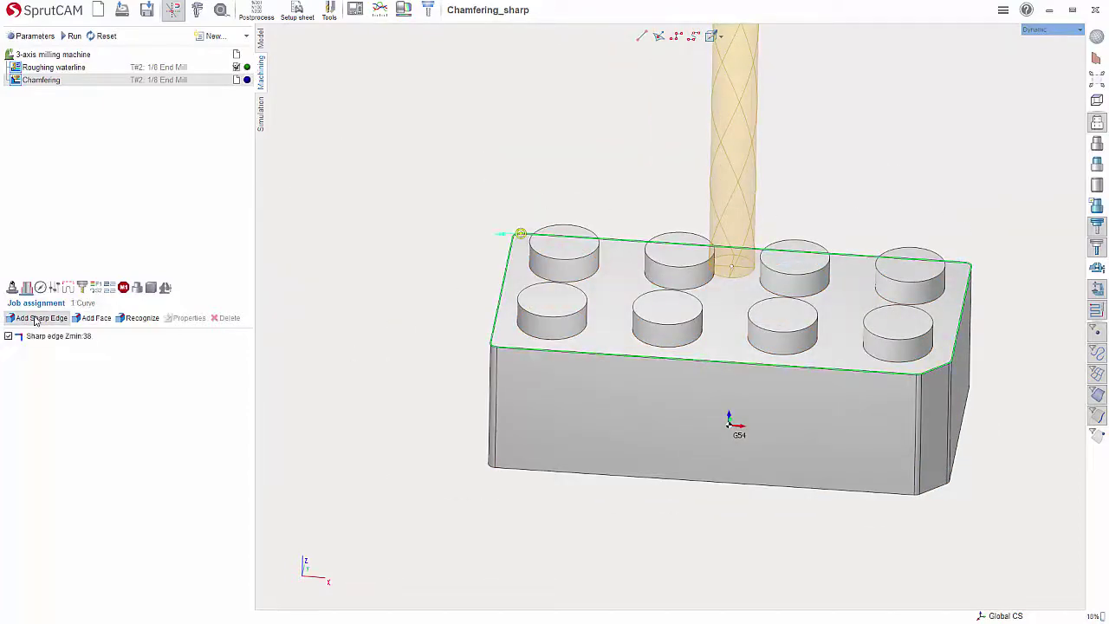
right_click_drag(550, 295, 552, 325)
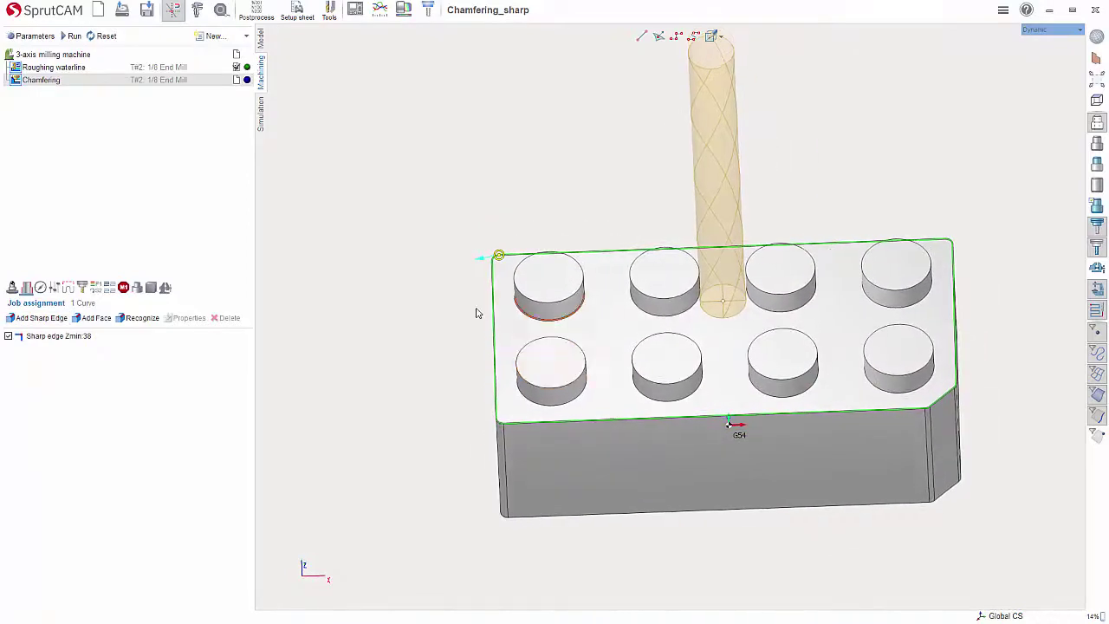
Assign the 1/8 Drill Mill engraver with 0.125 diameter and 45° angle from 1_Tutorial Library to the Chamfering operation
double_click(50, 81)
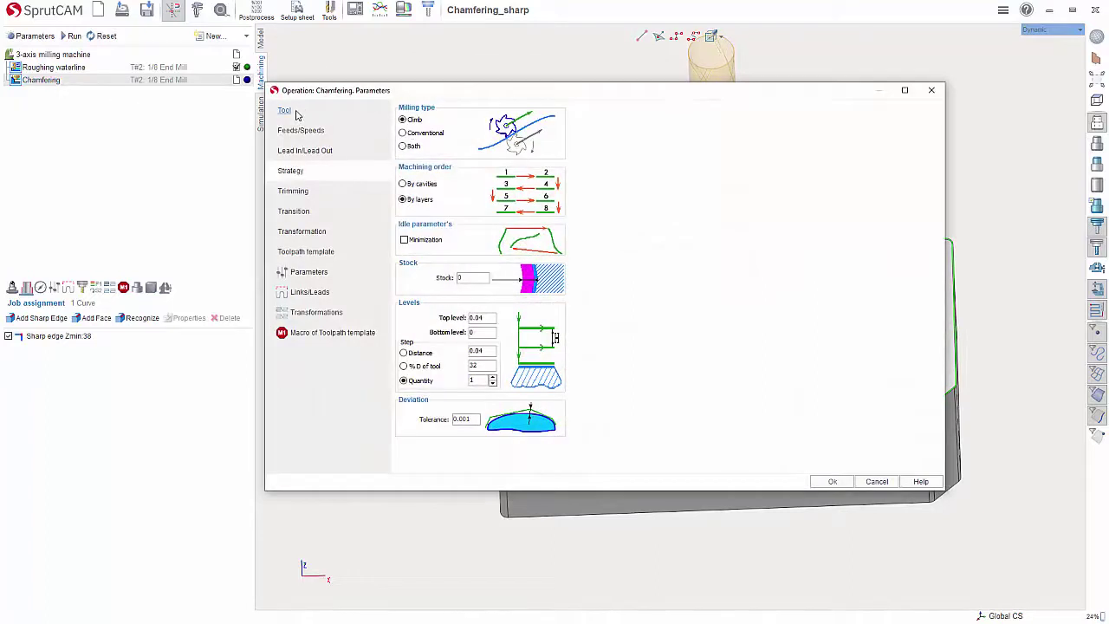
left_click(293, 112)
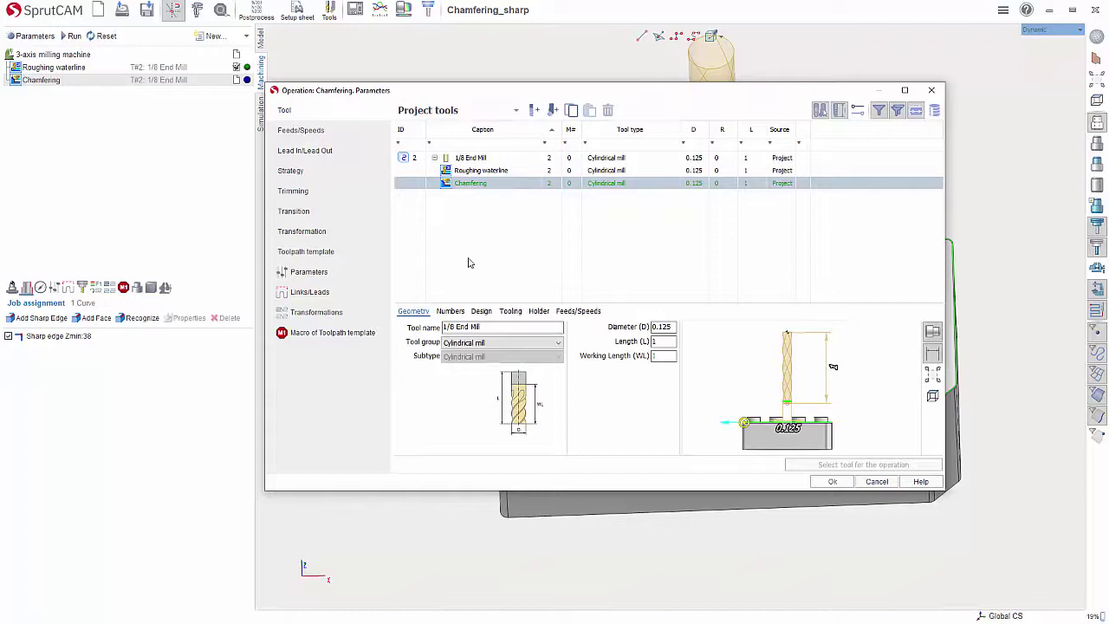
left_click(440, 110)
left_click(438, 137)
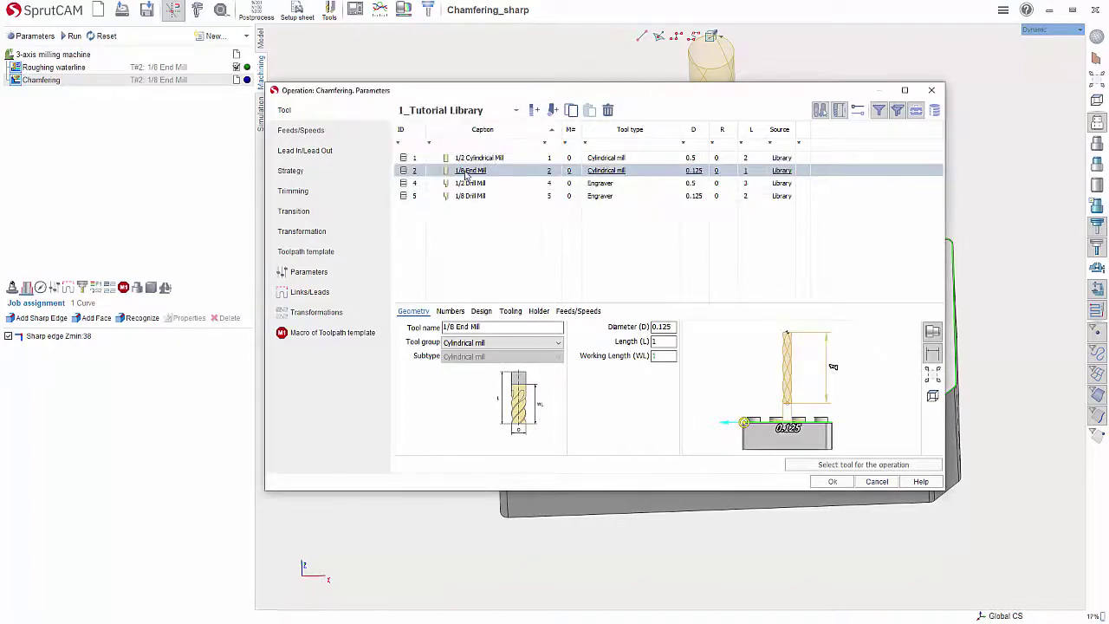
double_click(478, 197)
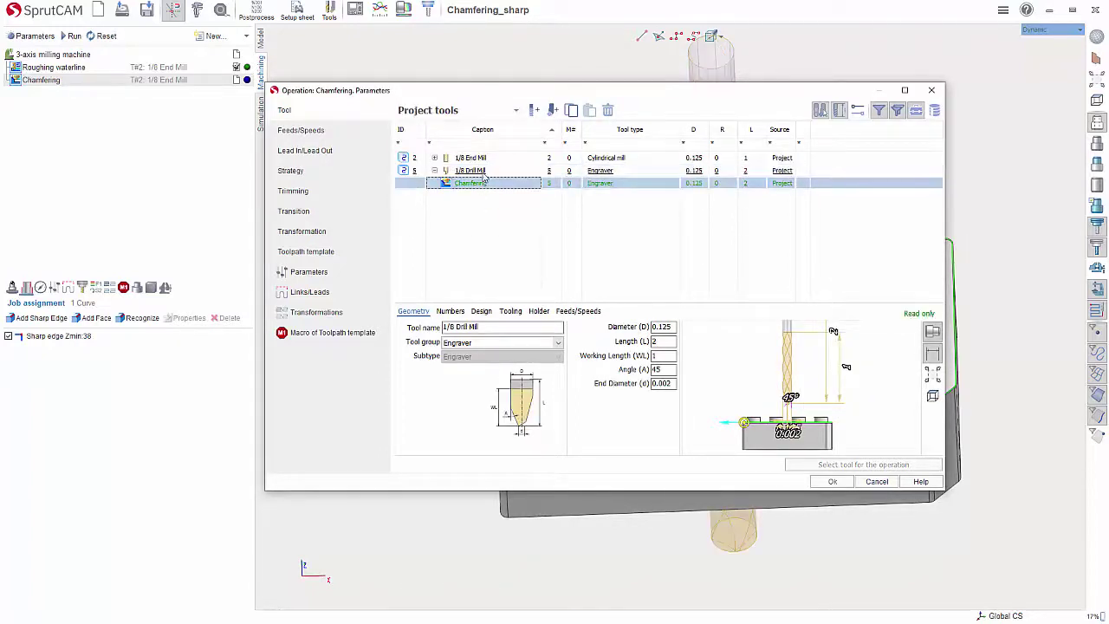
scroll(809, 416, "up", 5)
scroll(813, 350, "down", 3)
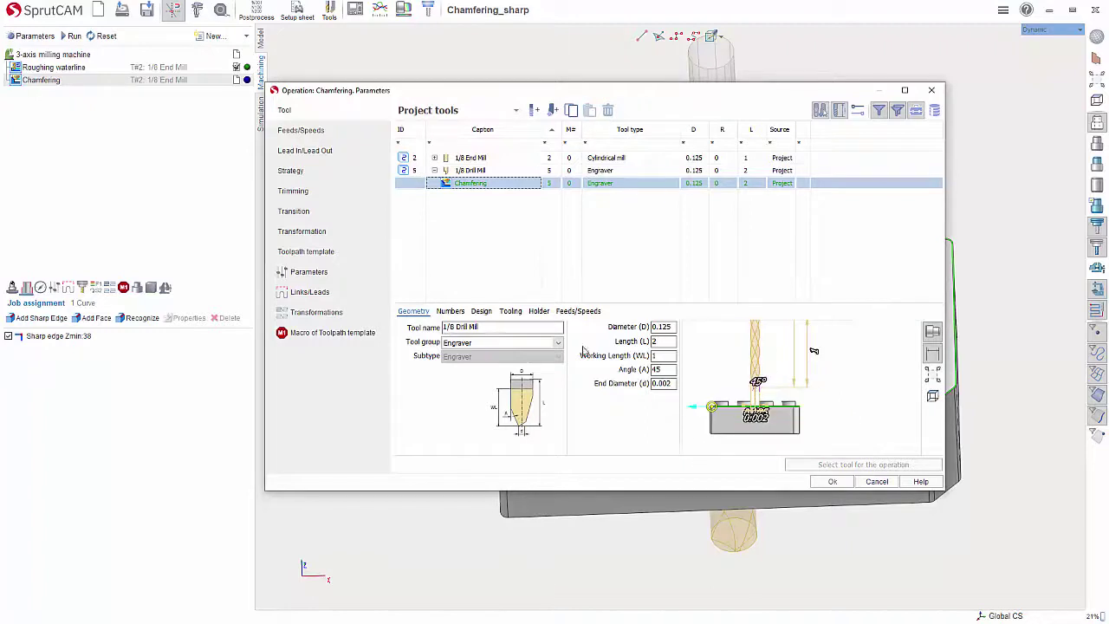
Review the Chamfering operation's feeds and strategy parameters, accept them and calculate the toolpath for the brick's top edge
left_click(301, 131)
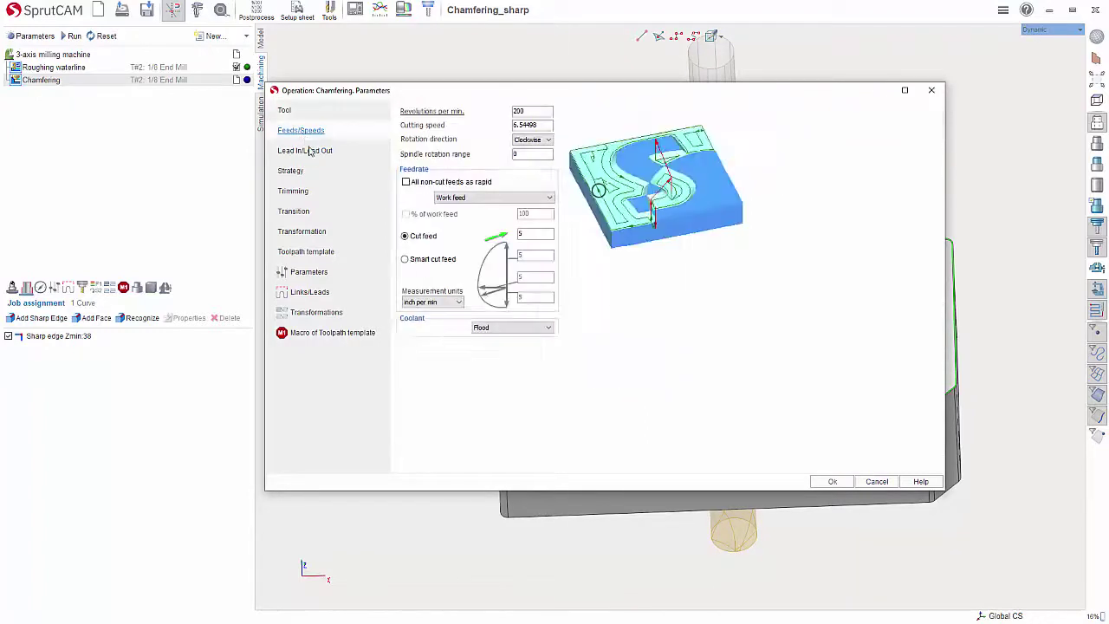
left_click(291, 171)
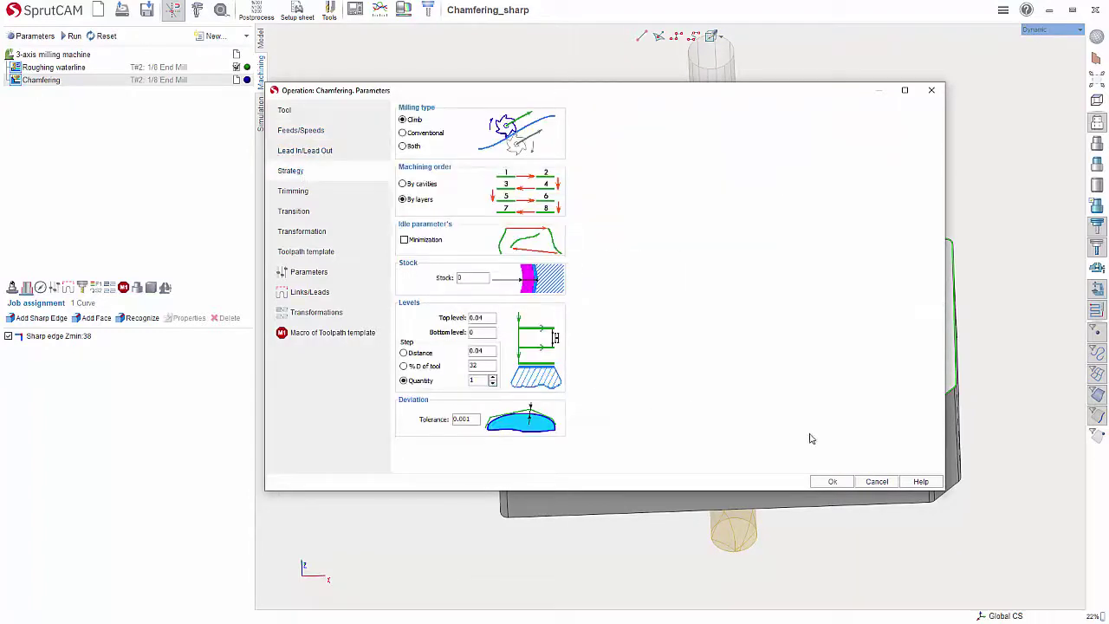
left_click(834, 482)
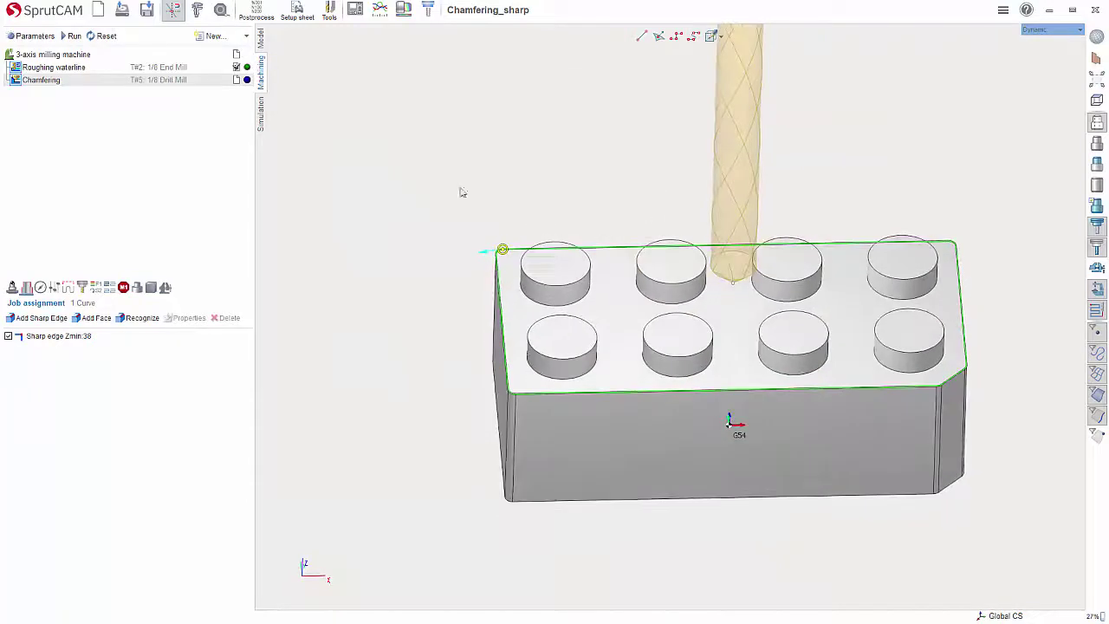
left_click(75, 36)
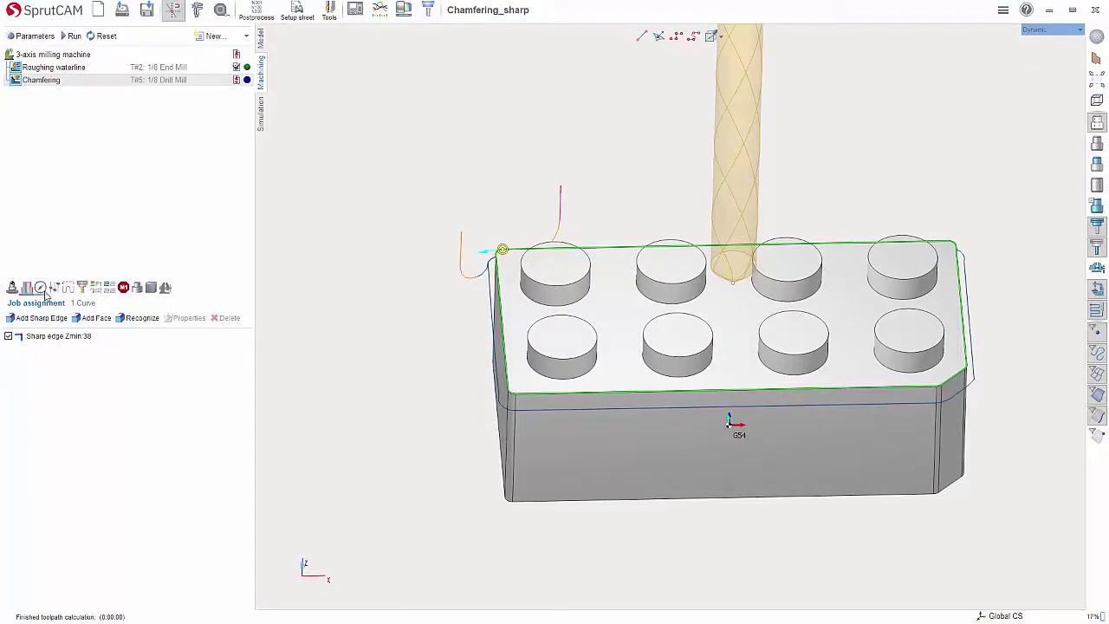
Check the strategy's Chamfer Depth setting and simulate the Chamfering operation to inspect the cut along the brick's top edge
left_click(41, 288)
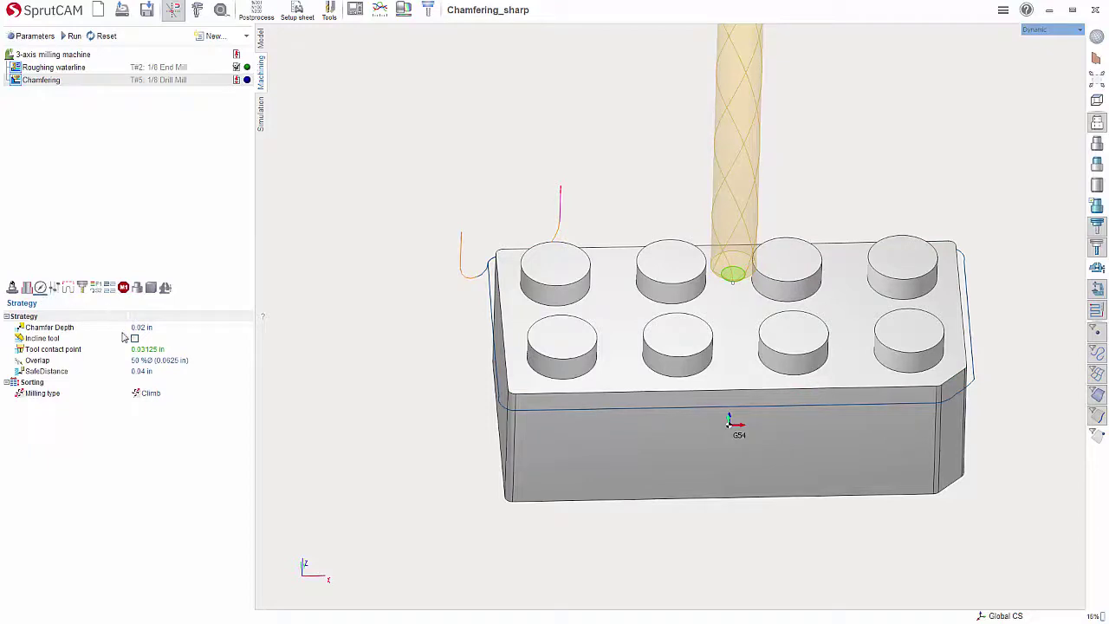
left_click(166, 326)
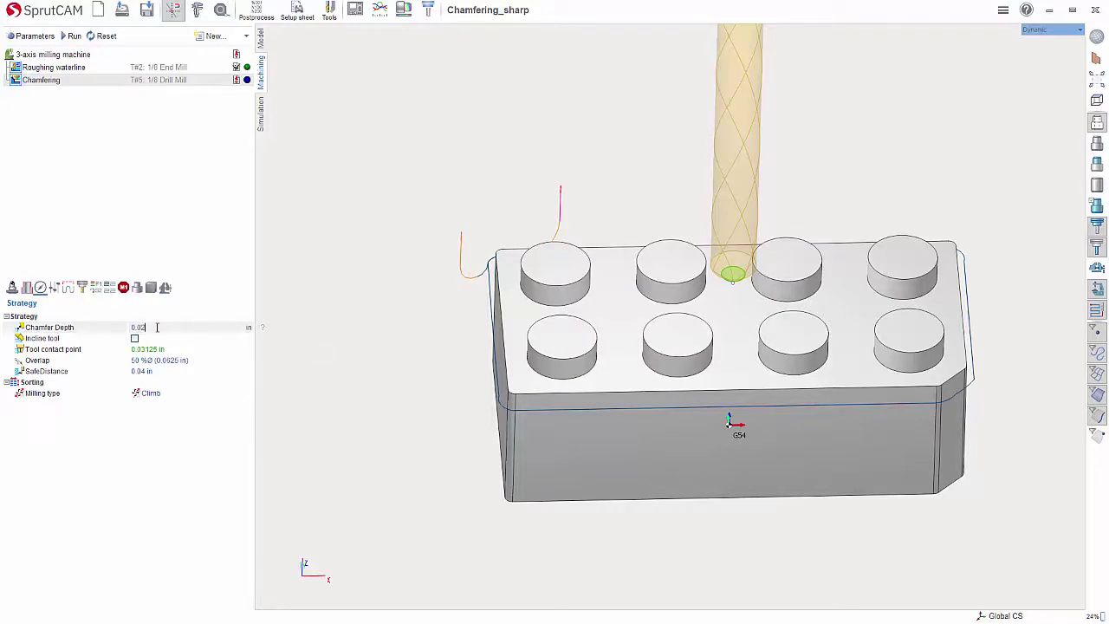
left_click(263, 117)
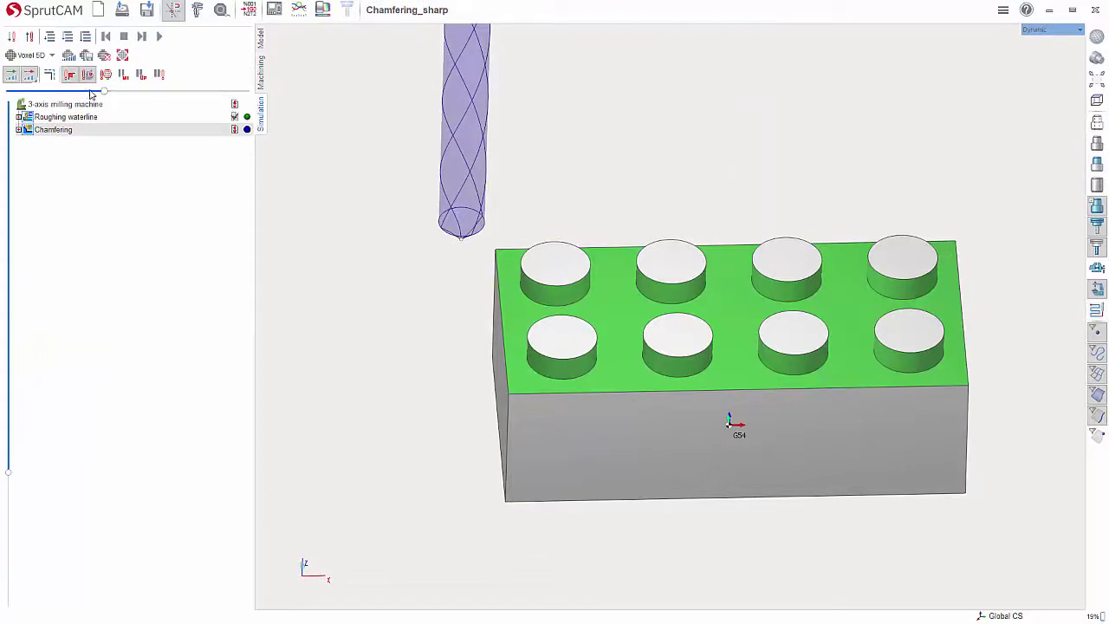
left_click(158, 36)
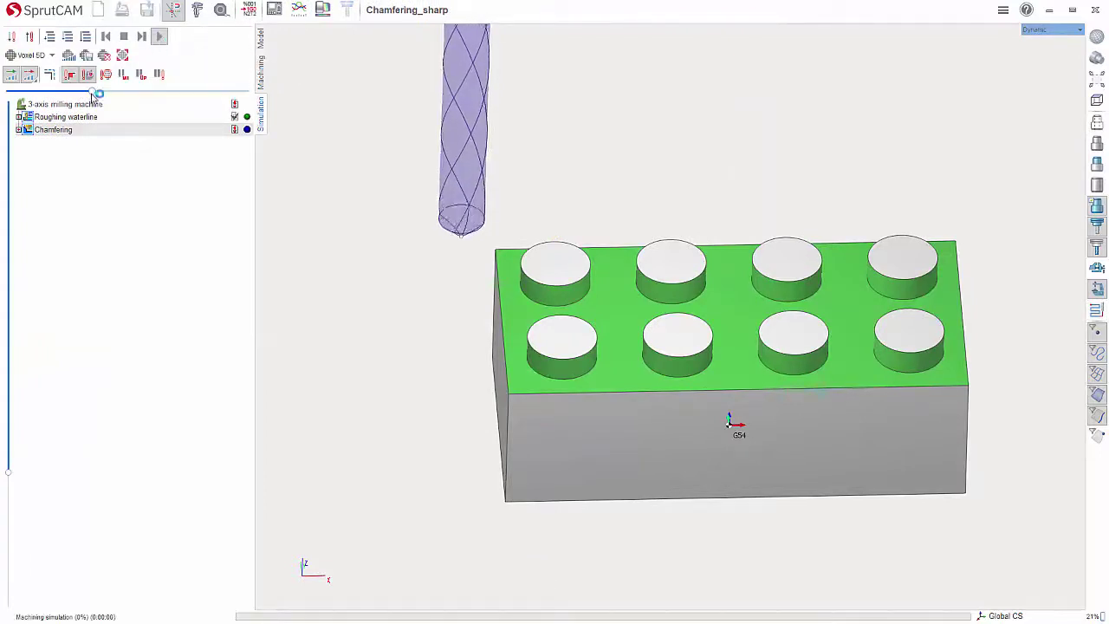
left_click_drag(109, 92, 152, 92)
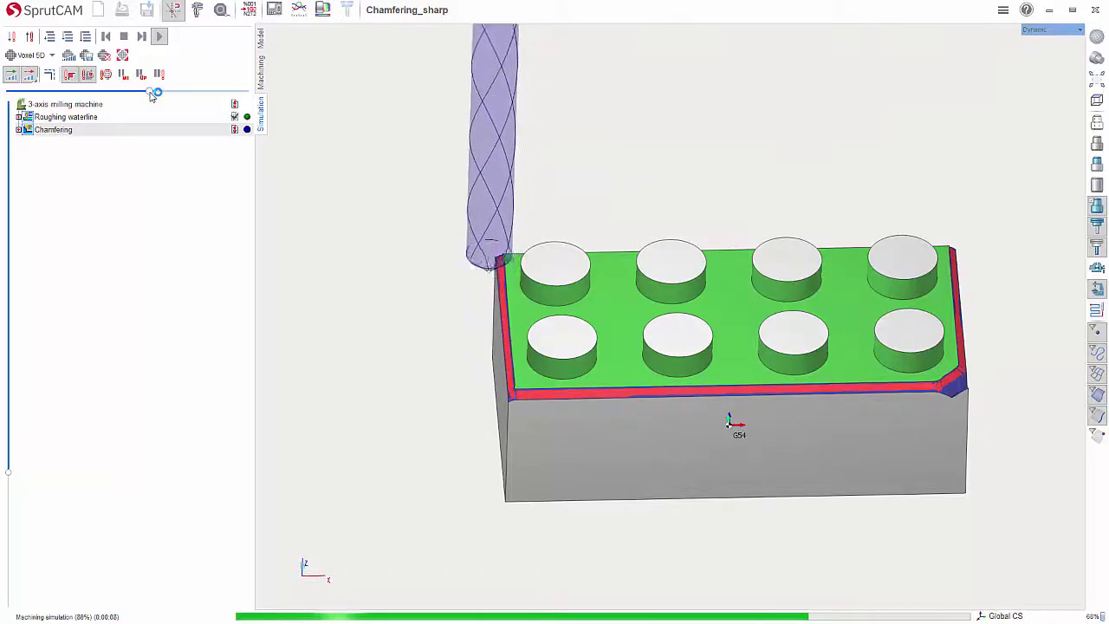
mouse_move(529, 315)
middle_mouse_down()
mouse_move(549, 247)
mouse_move(546, 308)
middle_mouse_up()
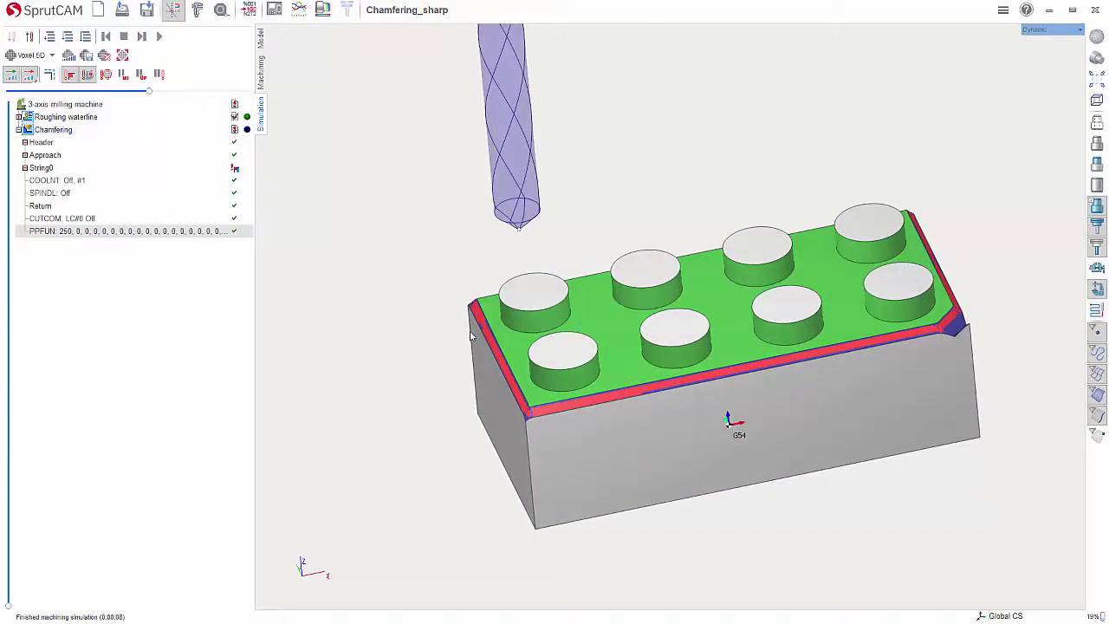
scroll(478, 337, "up", 2)
scroll(477, 336, "up", 2)
Disable Check for gouges in the Chamfering operation's simulation parameters and run the operation
left_click(262, 81)
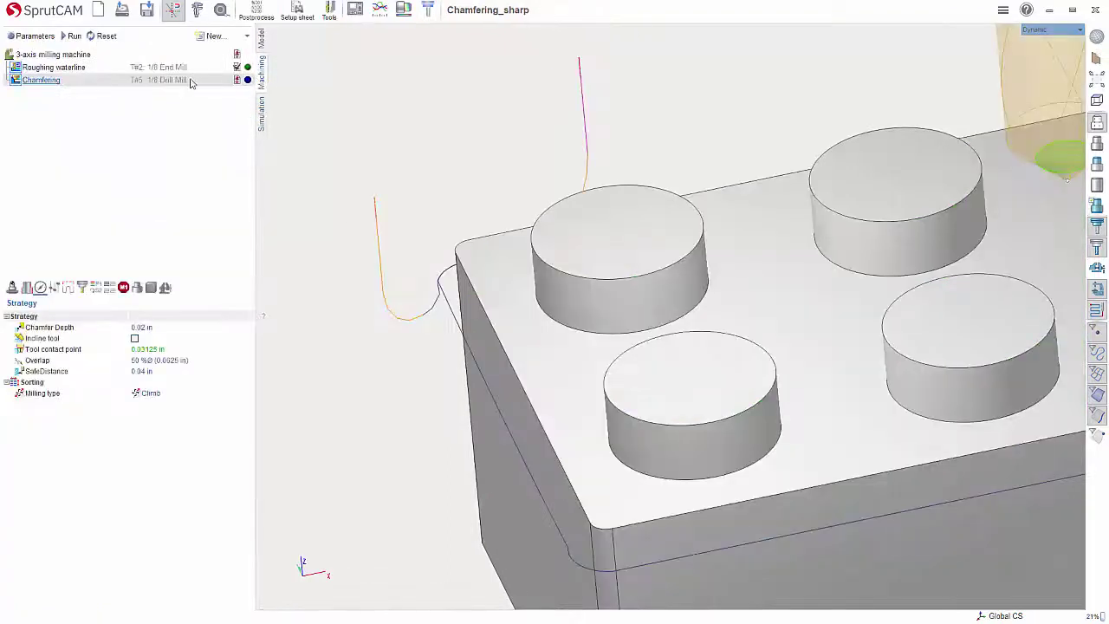
left_click(55, 290)
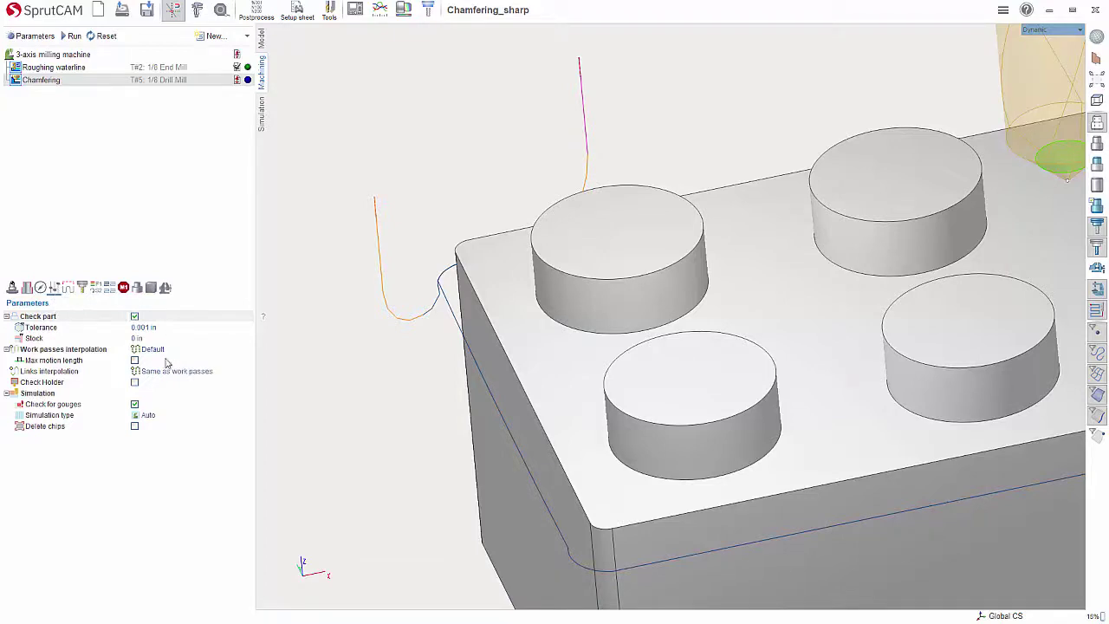
left_click(134, 405)
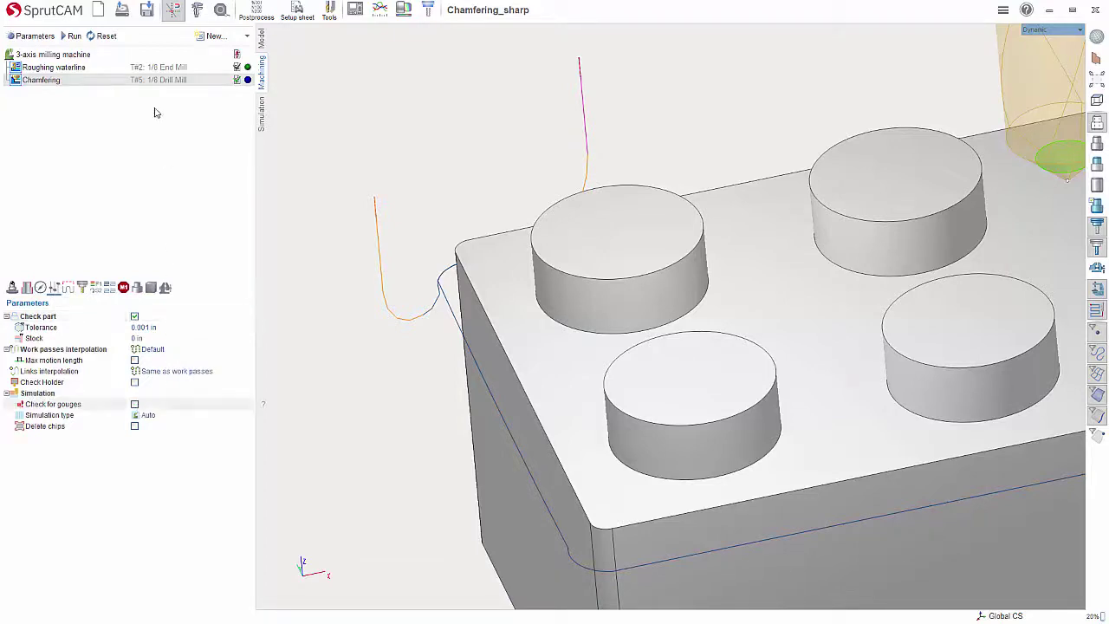
left_click(74, 37)
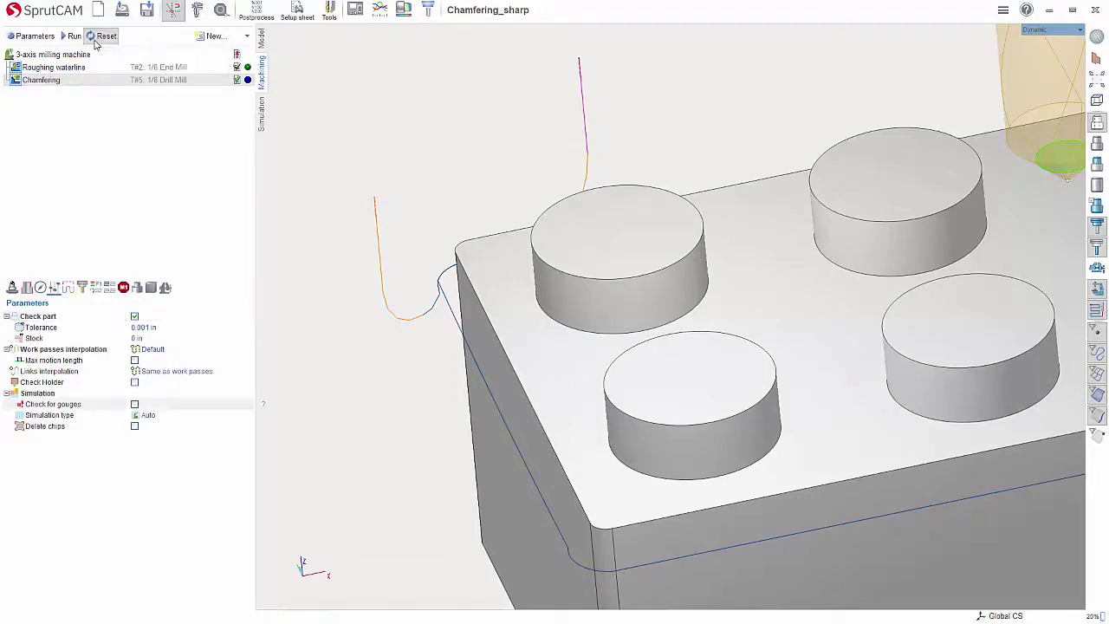
Simulate the Chamfering operation again without the gouge check and inspect the chamfered outer edge from several angles
left_click(262, 117)
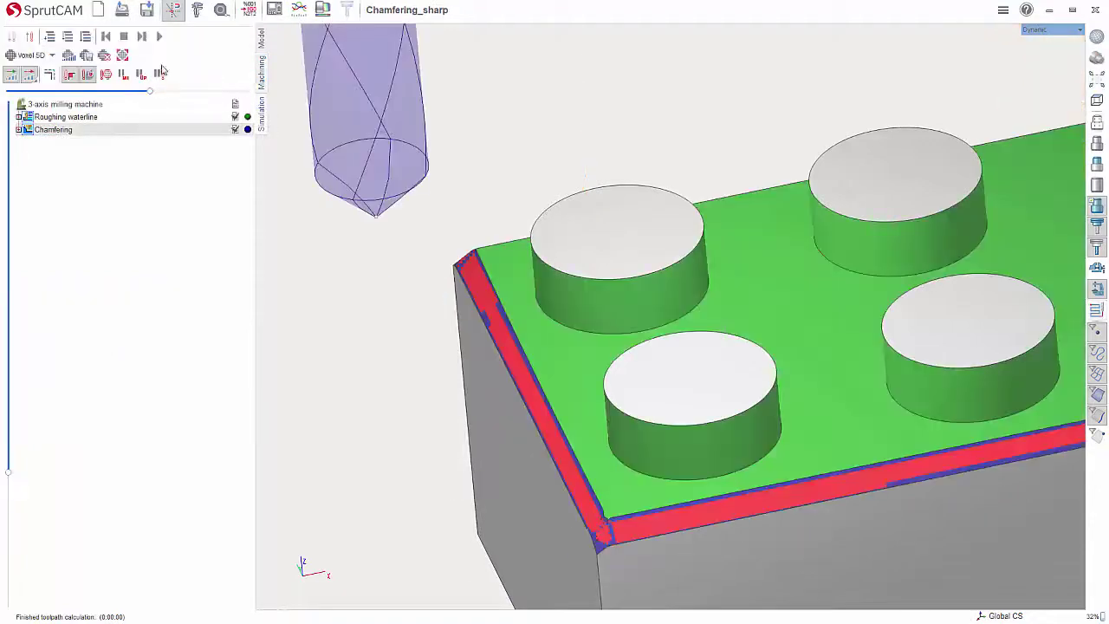
left_click(101, 58)
left_click(128, 119)
left_click(50, 37)
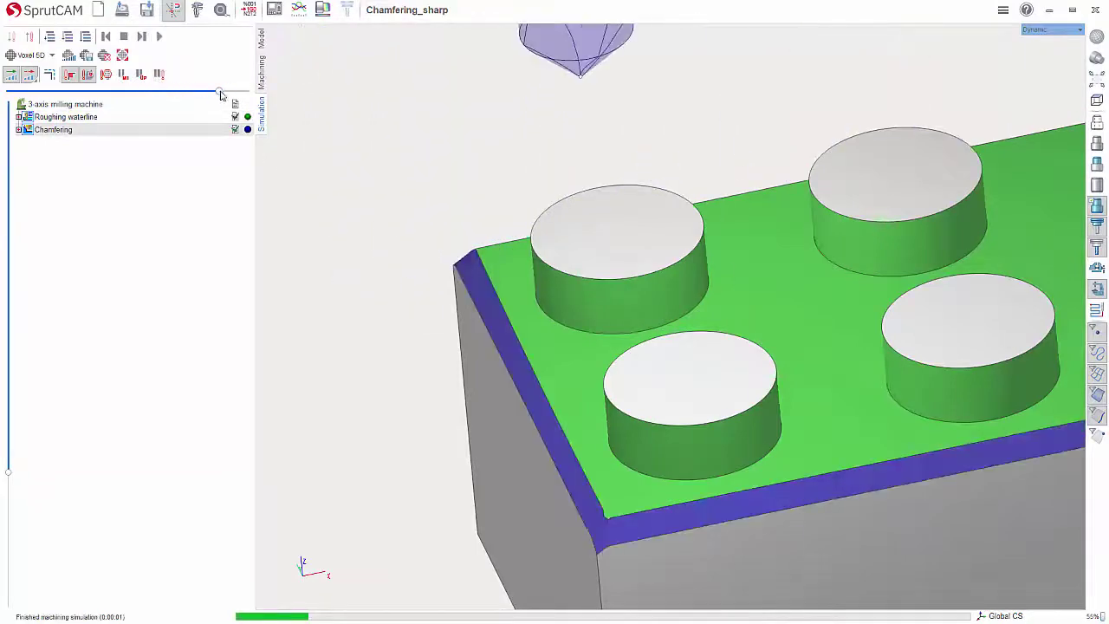
scroll(442, 318, "down", 3)
middle_click_drag(443, 322, 593, 391)
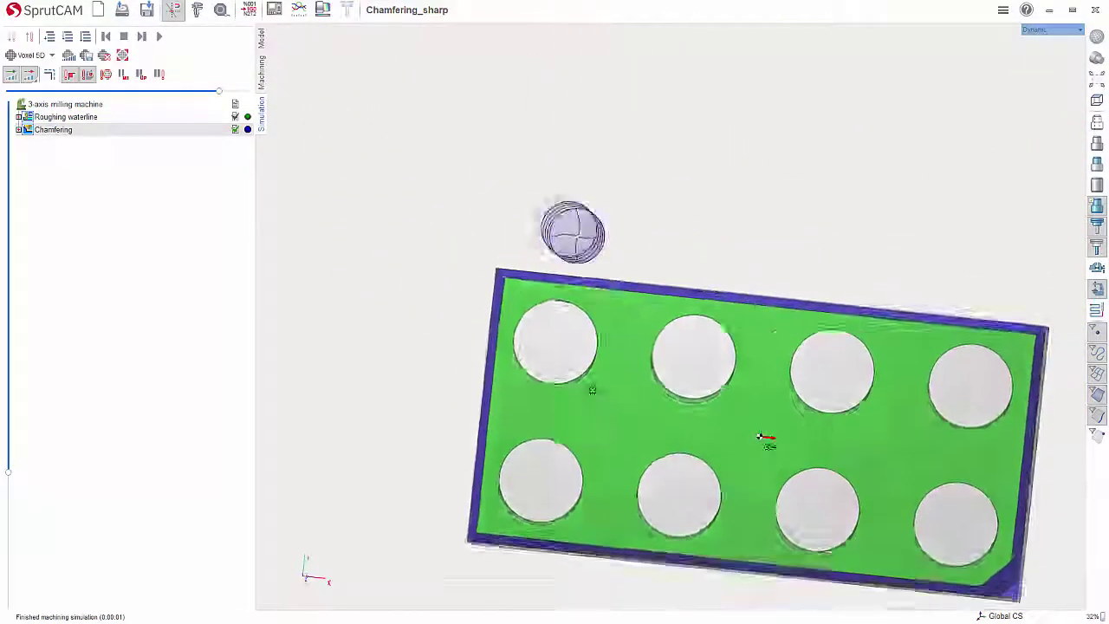
right_click_drag(592, 389, 595, 322)
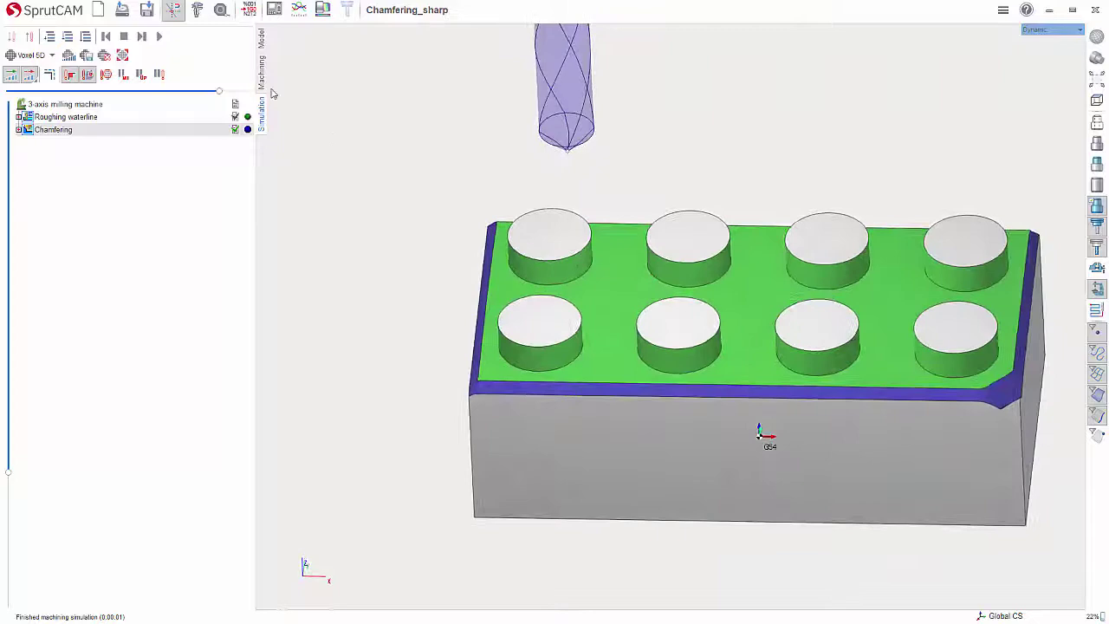
Add the top edges of all eight studs to the Chamfering job assignment using Recognize and calculate the toolpath
left_click(262, 84)
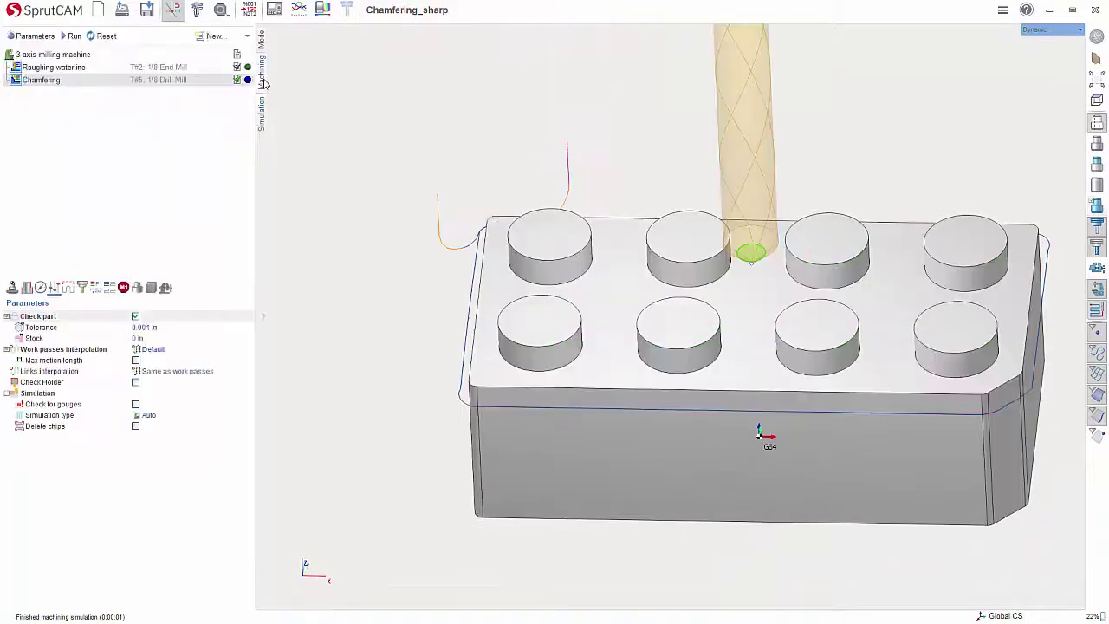
left_click(27, 292)
left_click(139, 320)
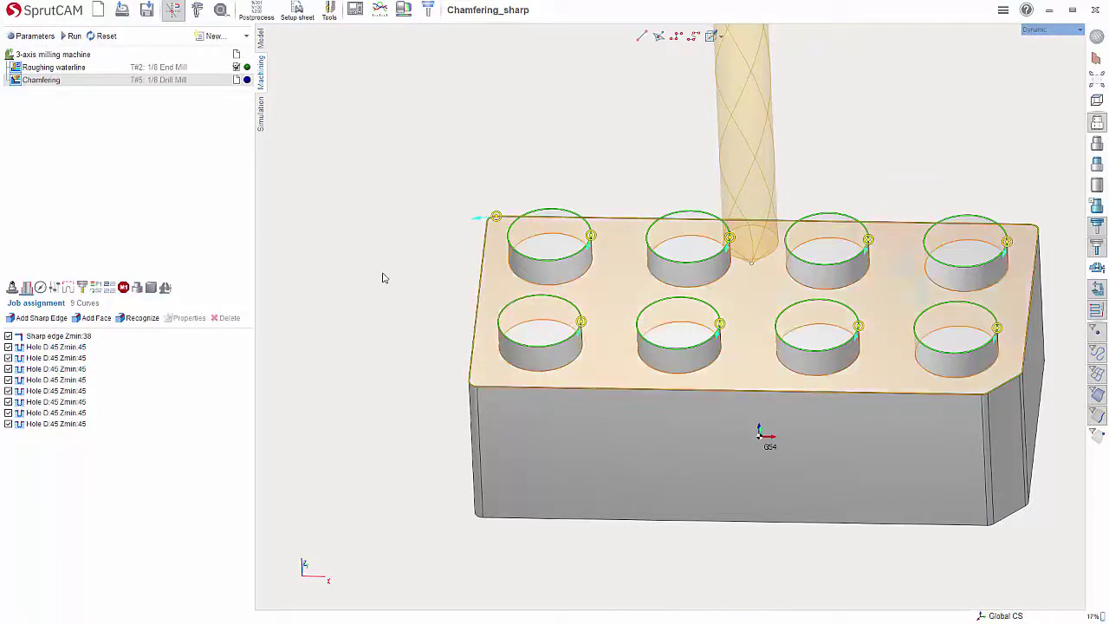
left_click(75, 35)
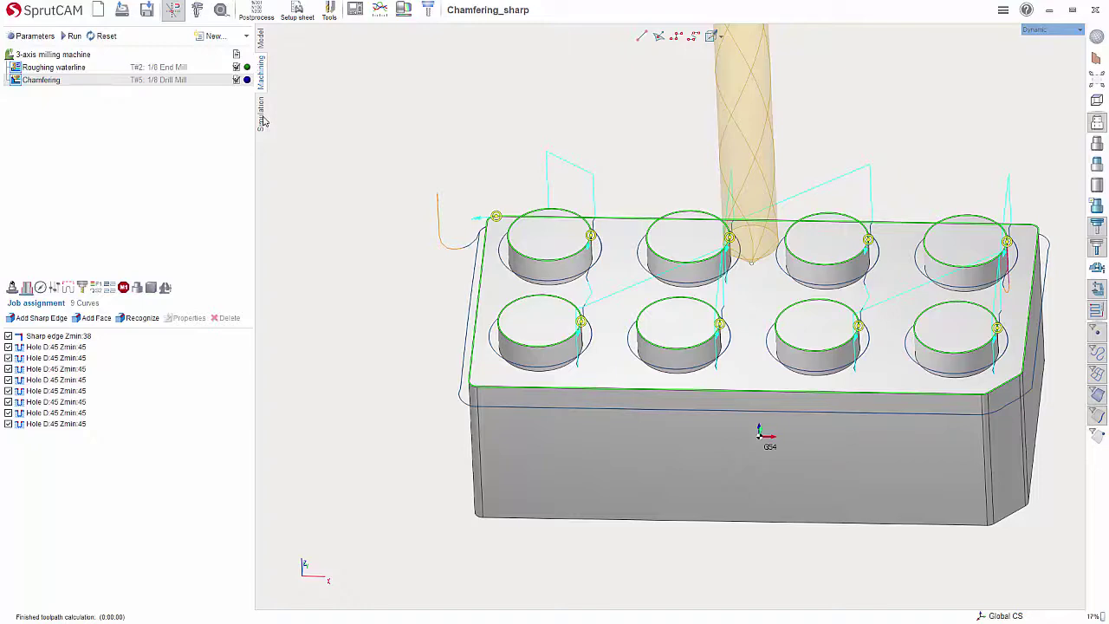
Simulate the updated Chamfering operation and inspect the chamfers on the studs and the outer edge
left_click(262, 115)
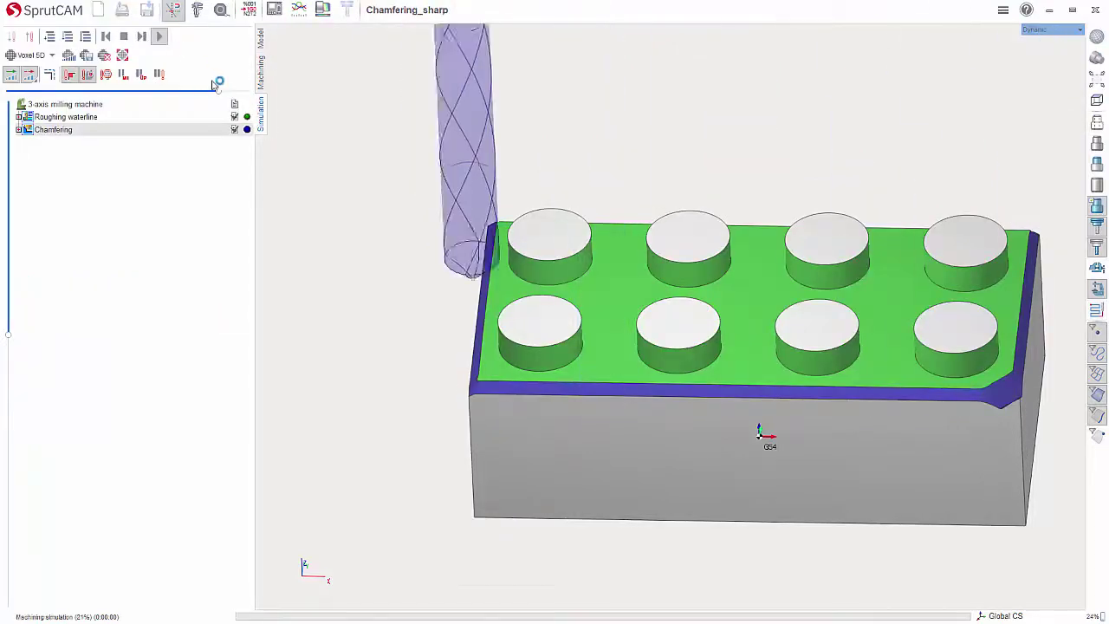
middle_click_drag(711, 247, 654, 237)
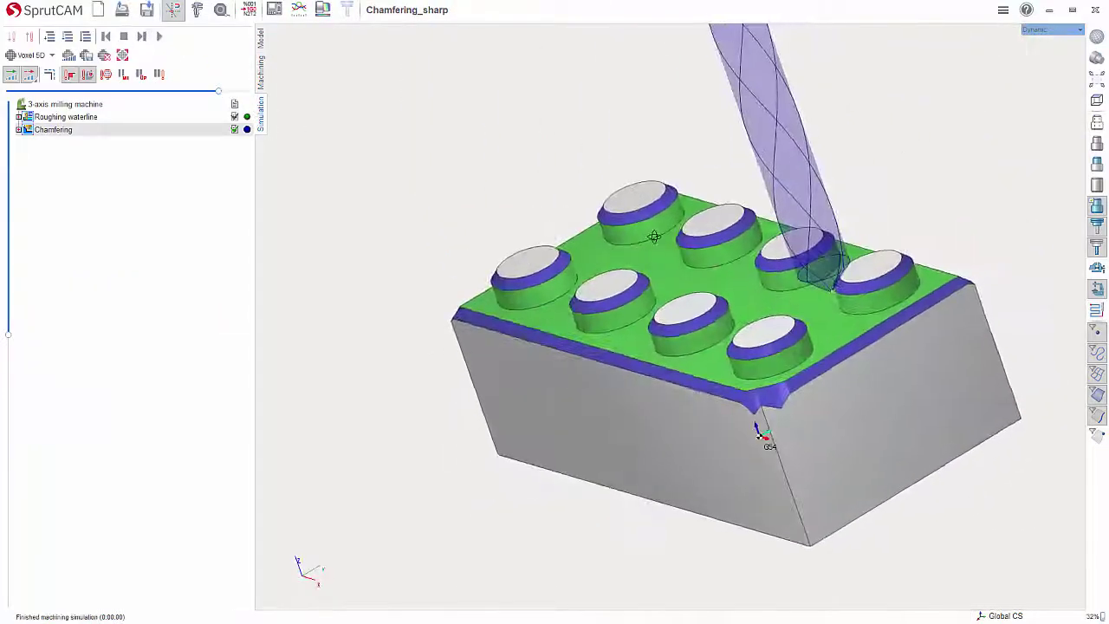
right_click_drag(655, 236, 724, 269)
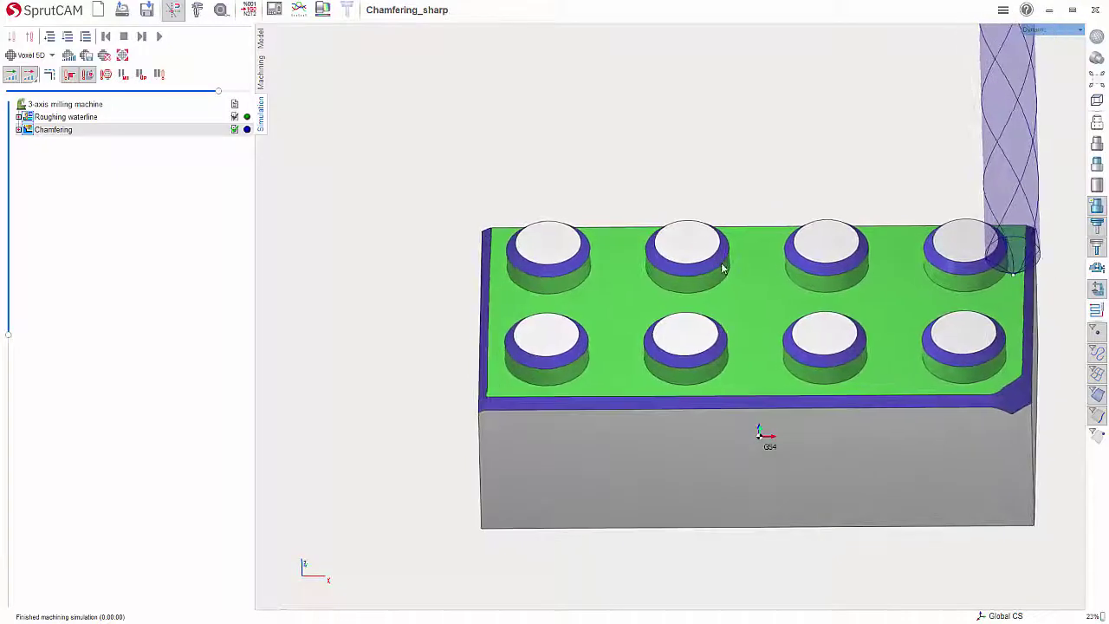